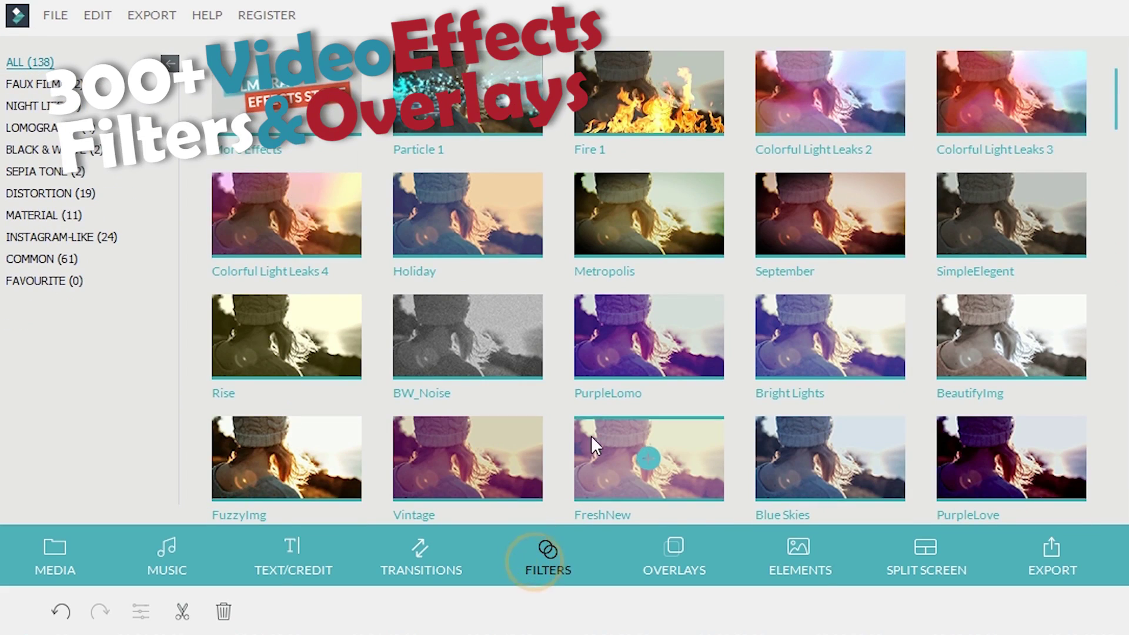
Step: Scroll through the Overlays, Text/Credit and Music libraries, ending on tracks like Courtside
click(670, 541)
scroll(500, 259, down, 10)
click(320, 554)
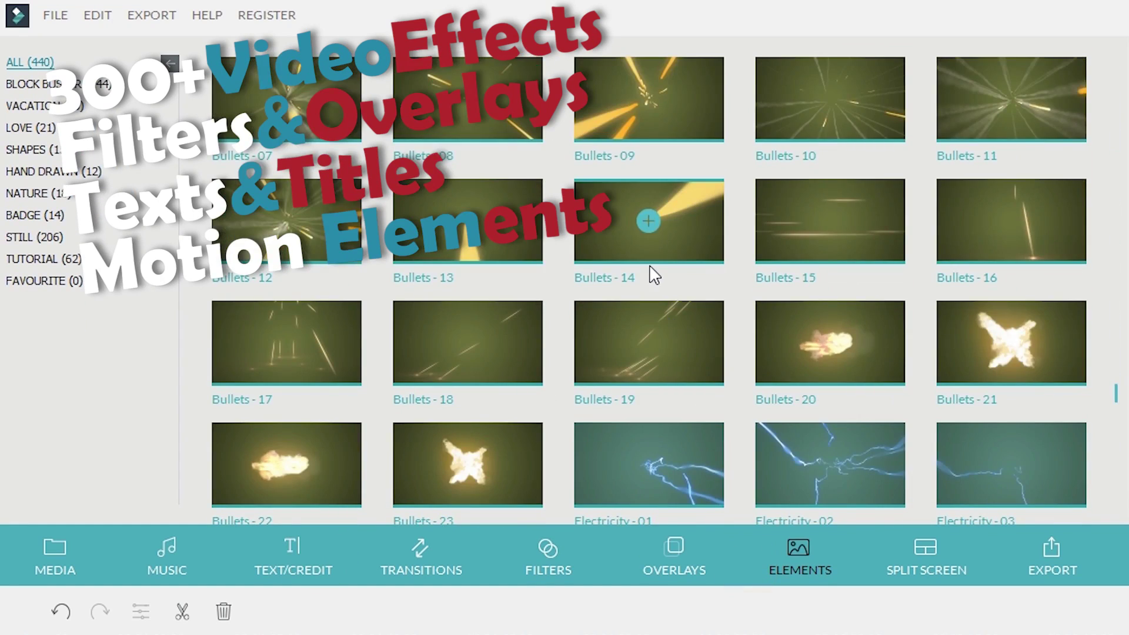
scroll(649, 265, down, 10)
click(144, 552)
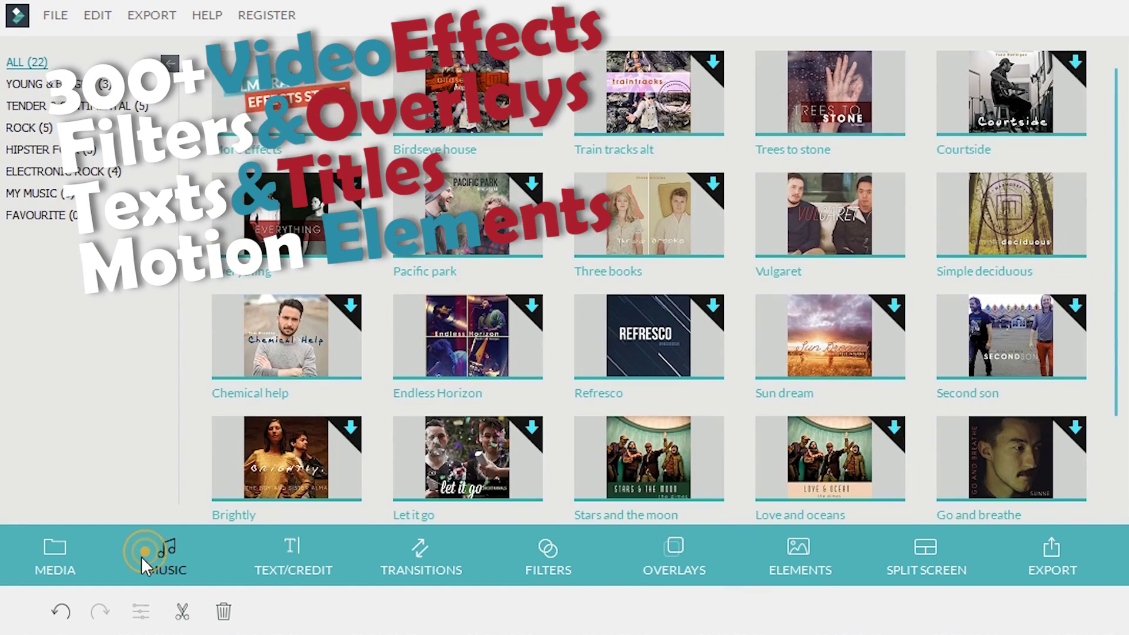
scroll(390, 267, down, 3)
scroll(516, 224, up, 3)
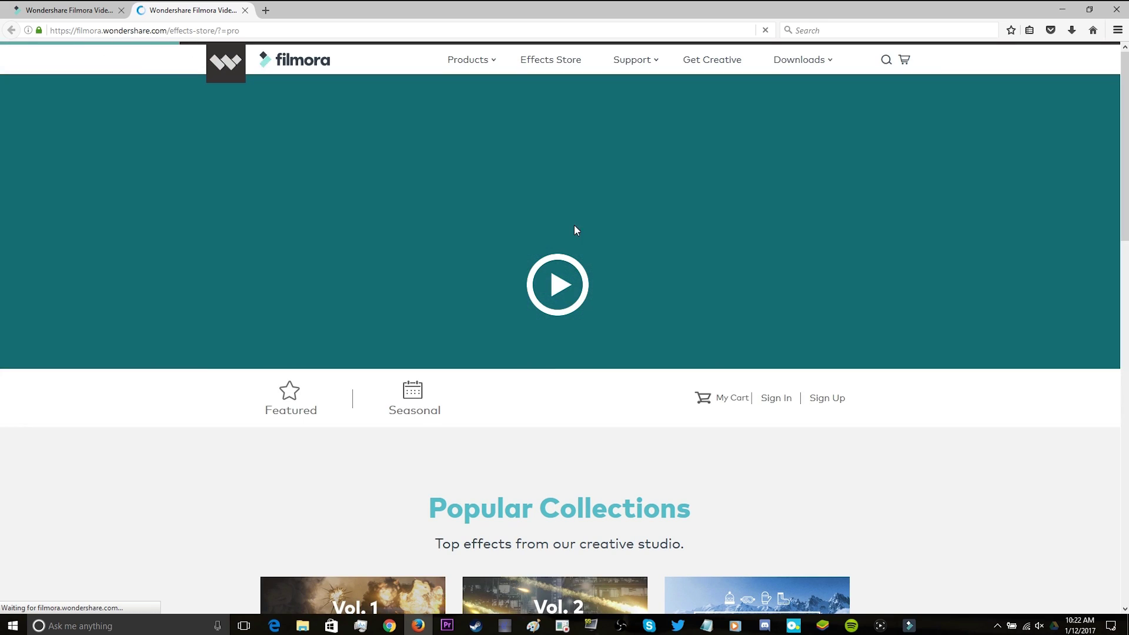
Step: Scroll the Effects Store page down to the Holiday, Travel, Gamer and Fashion collections
scroll(574, 227, down, 2)
scroll(583, 66, down, 4)
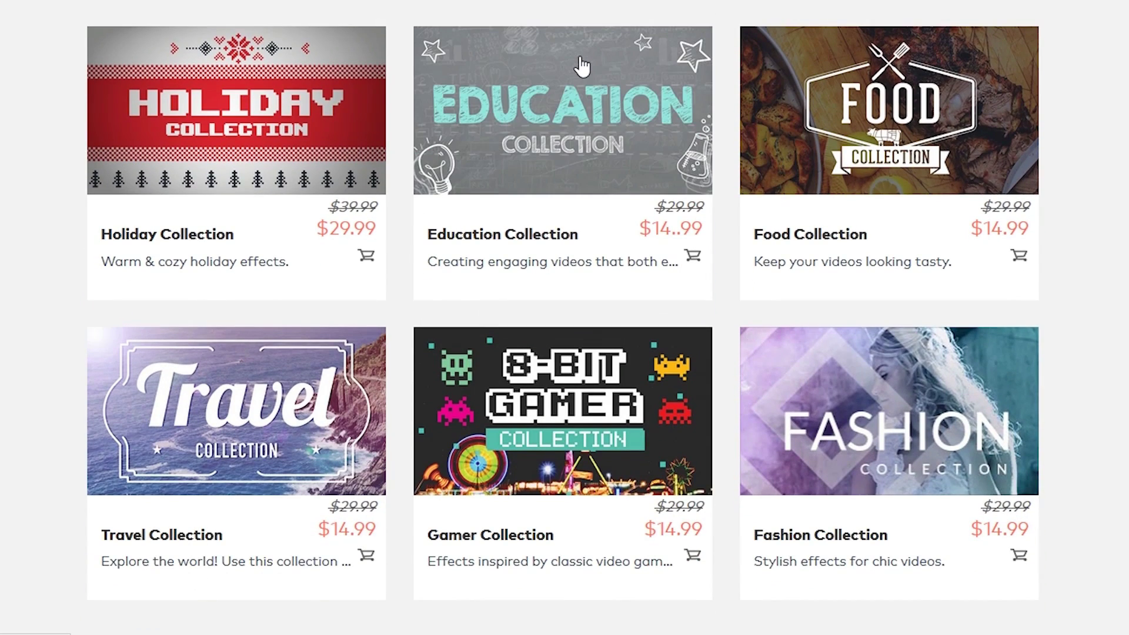
scroll(582, 66, down, 2)
scroll(582, 65, down, 2)
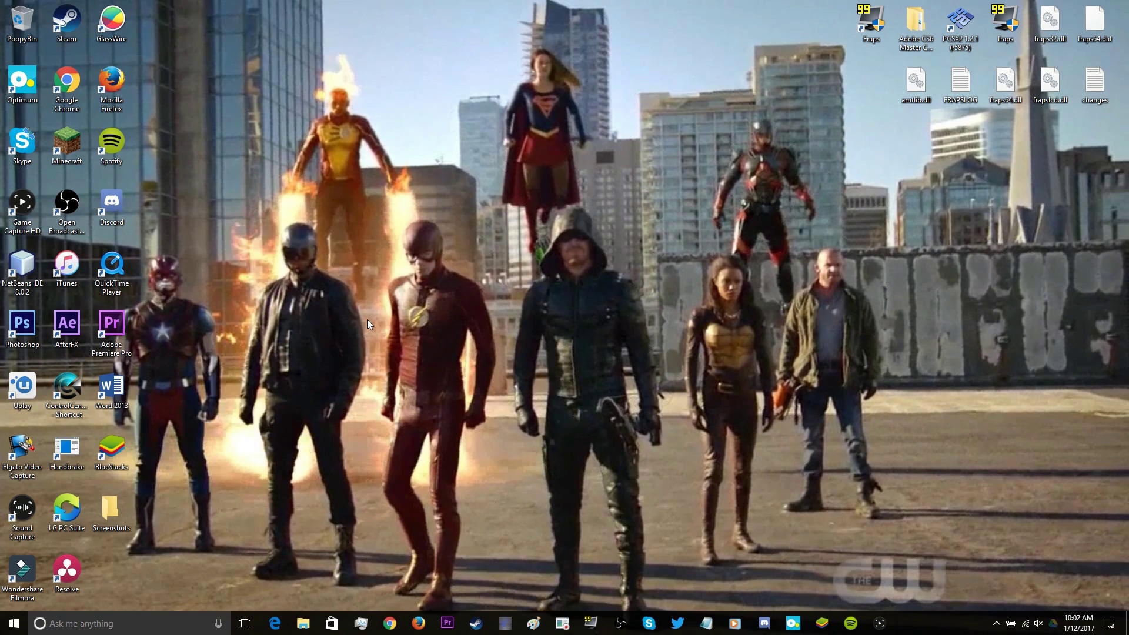
Step: Launch Filmora and create a new 16:9 project in Full Feature Mode
double_click(20, 568)
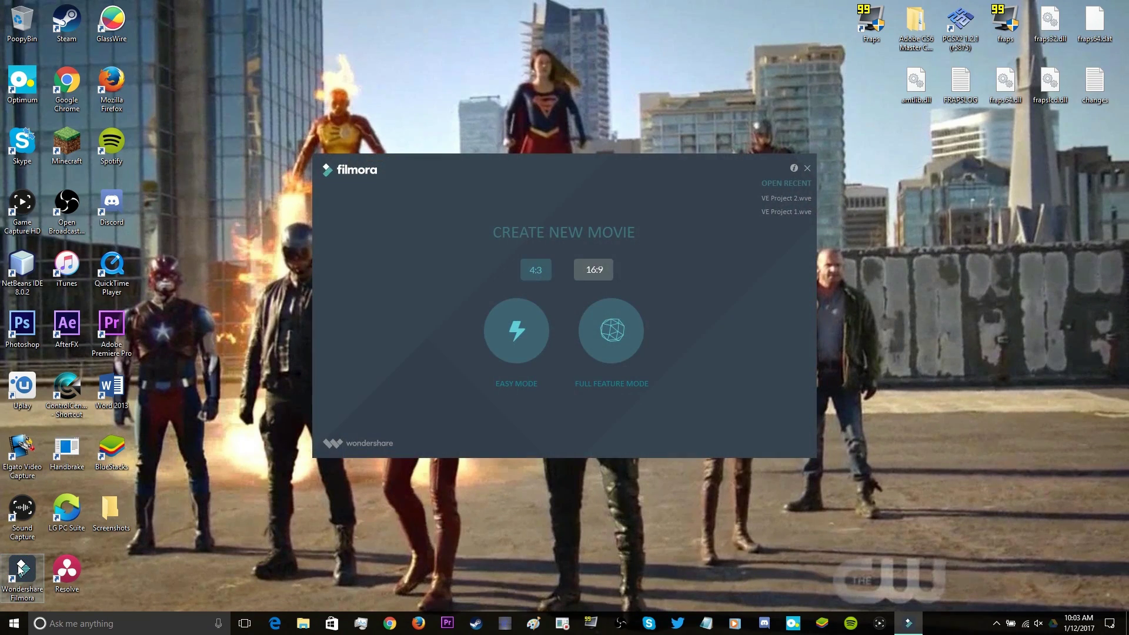
click(593, 274)
click(603, 320)
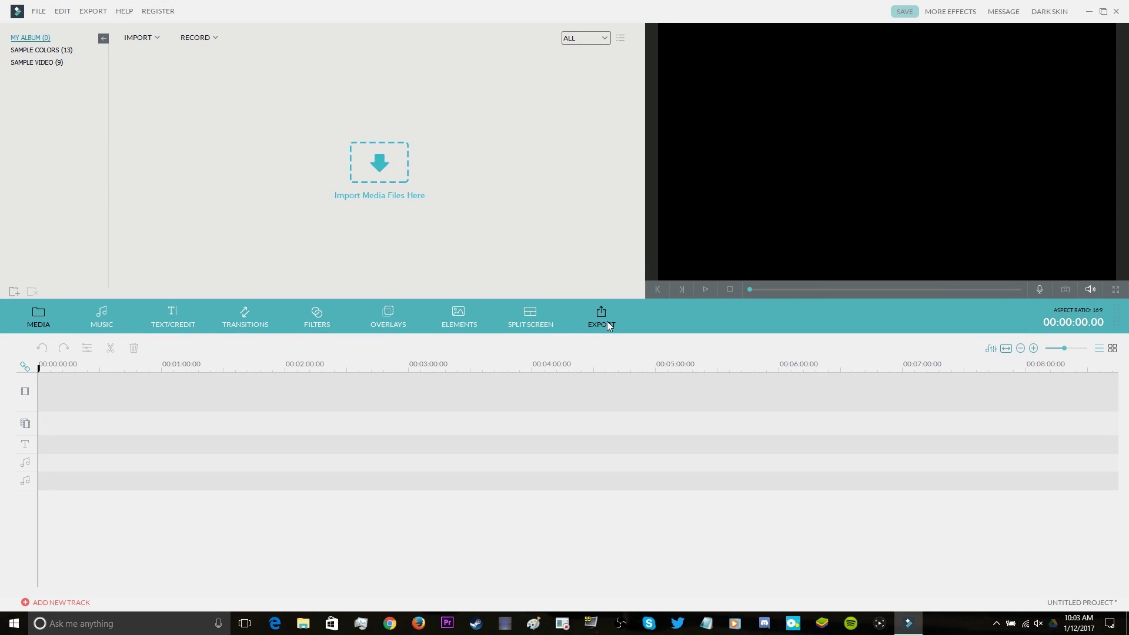
double_click(217, 228)
click(515, 297)
click(107, 309)
click(147, 313)
click(233, 315)
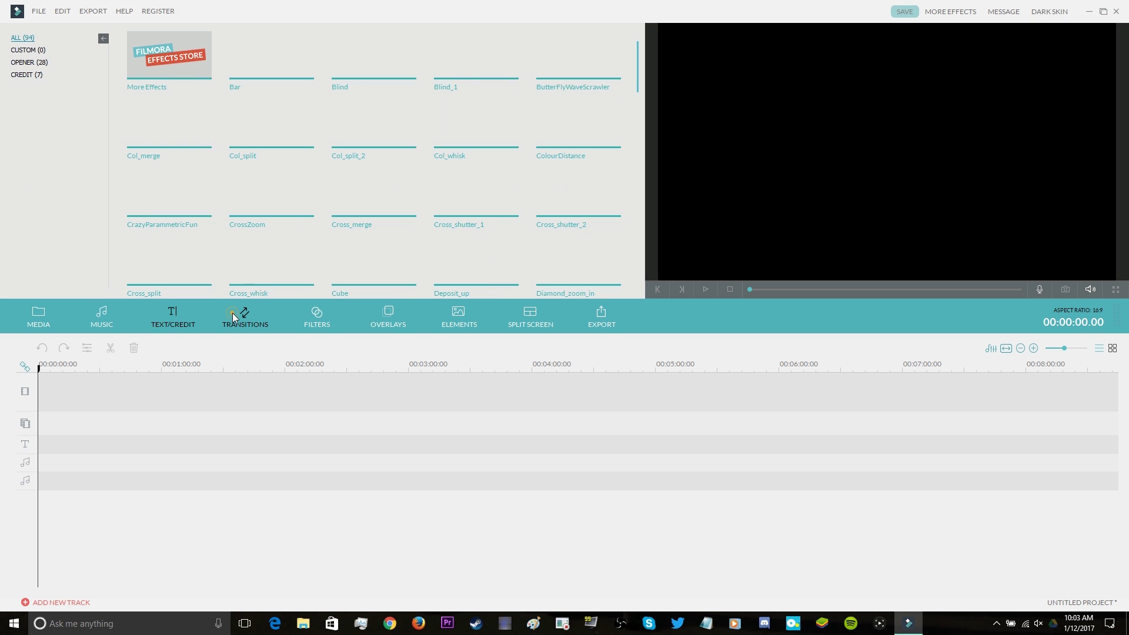
click(333, 312)
click(387, 313)
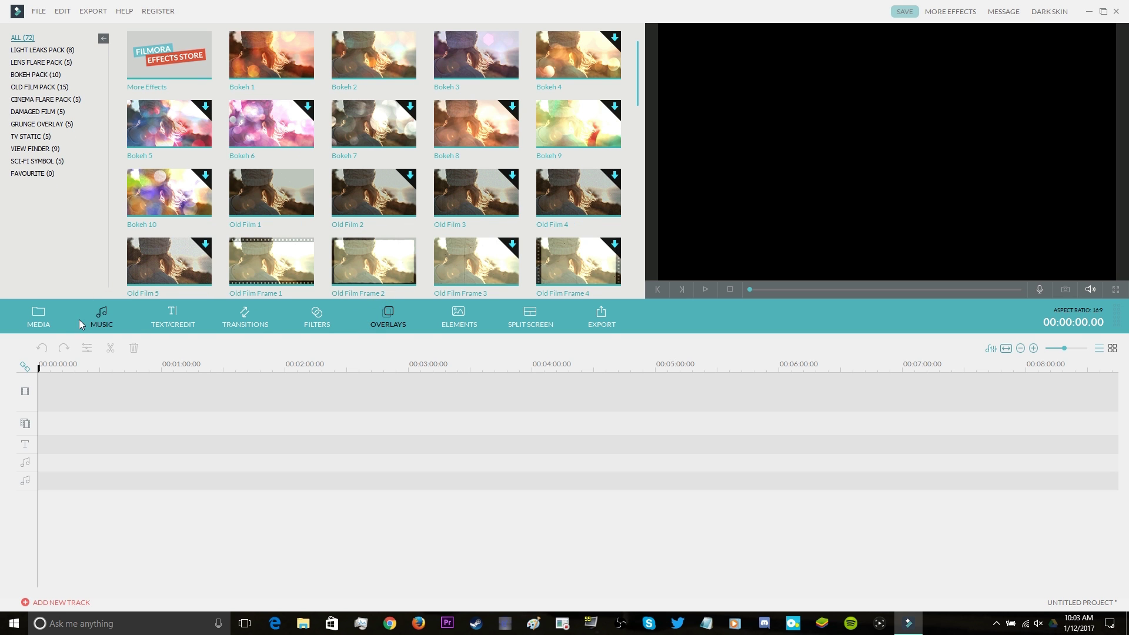
click(56, 321)
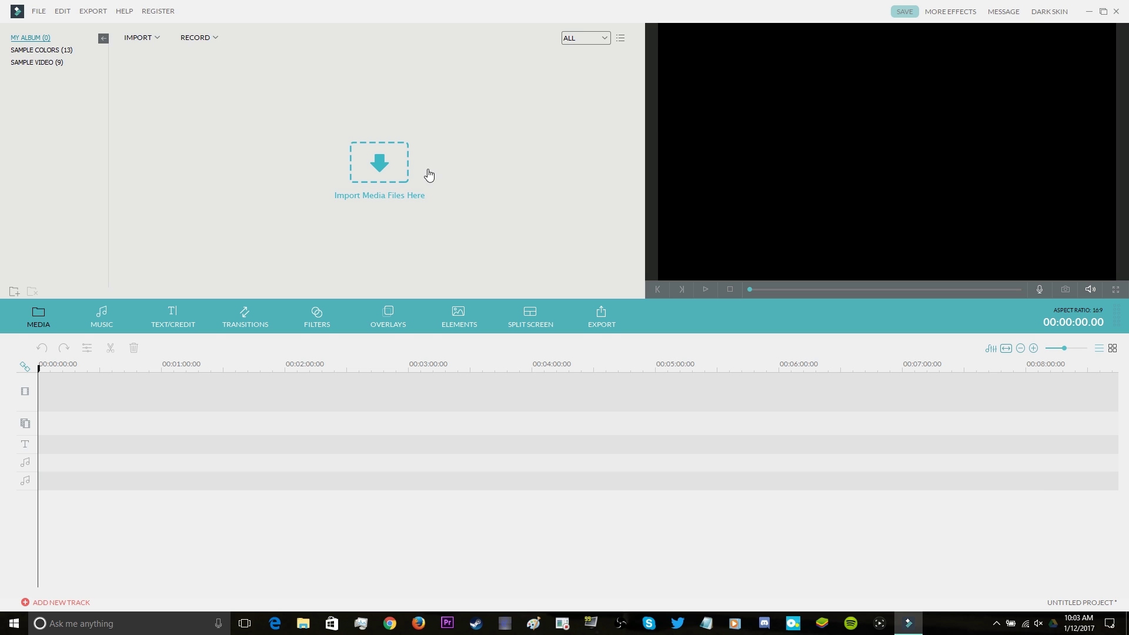
Step: Import the GTA V Editor Raccoon and GTANewYear clips and drag GTANewYear onto the timeline
click(391, 169)
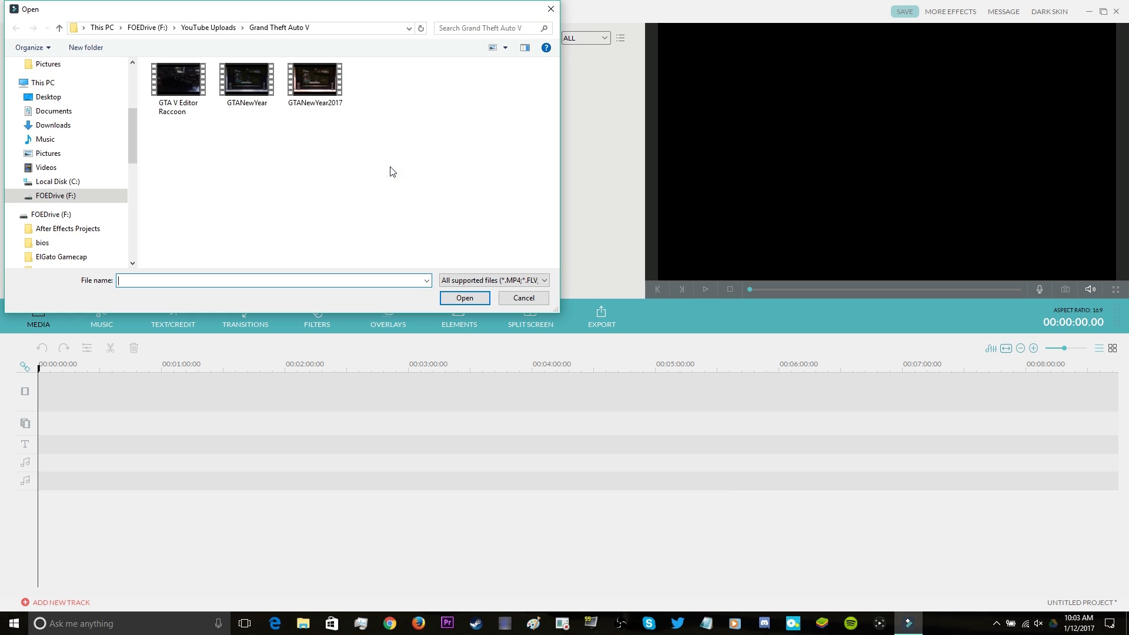
double_click(177, 108)
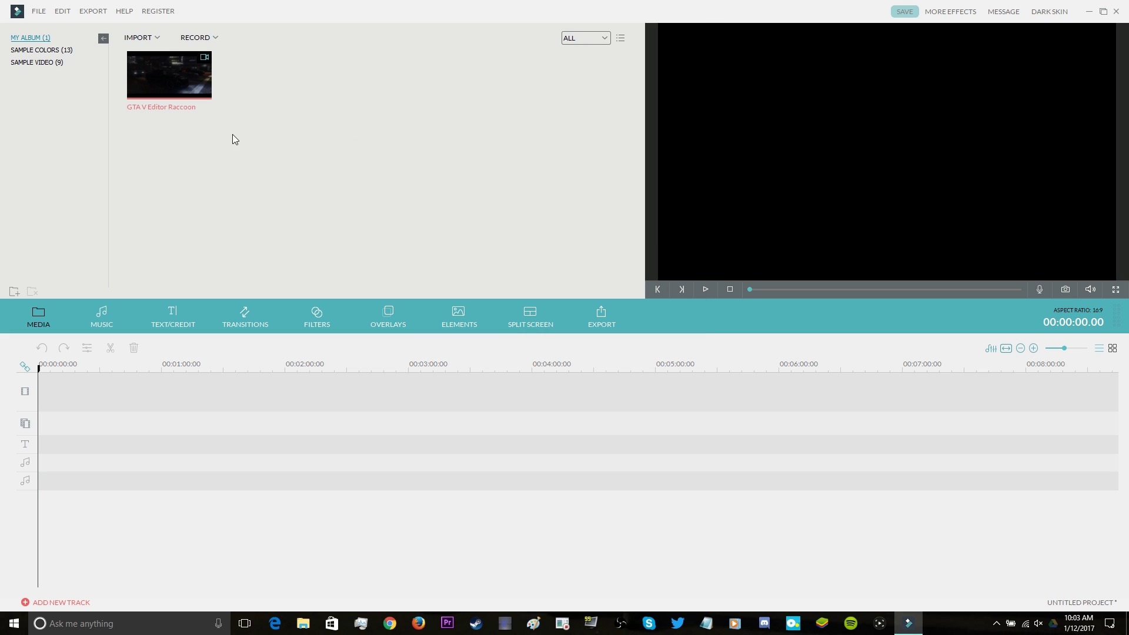
click(38, 10)
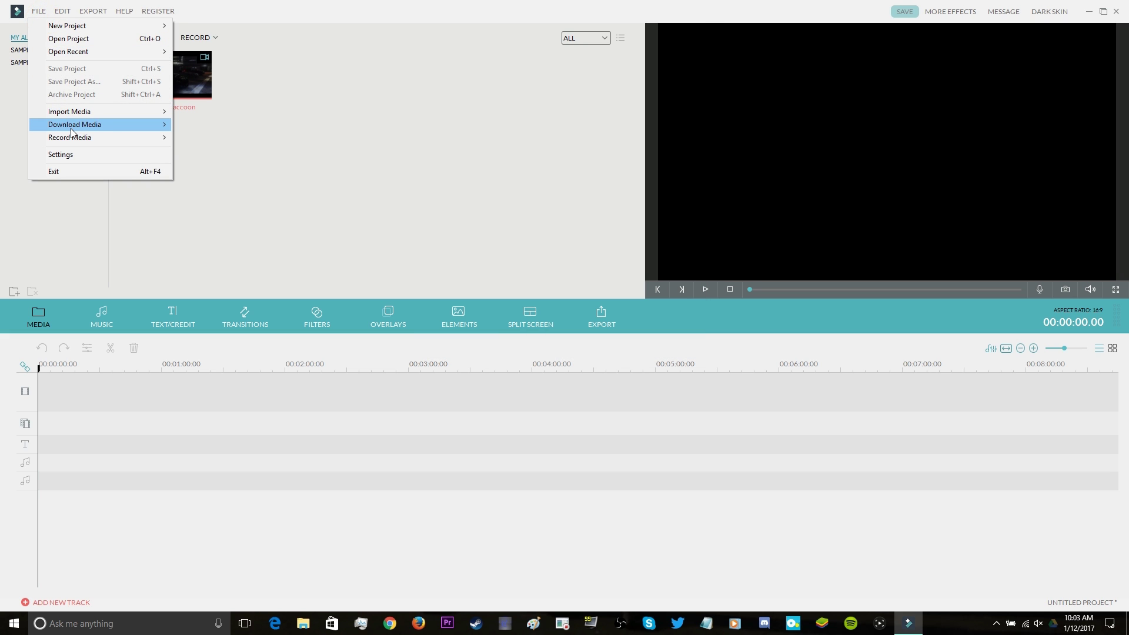
mouse_move(111, 114)
click(231, 111)
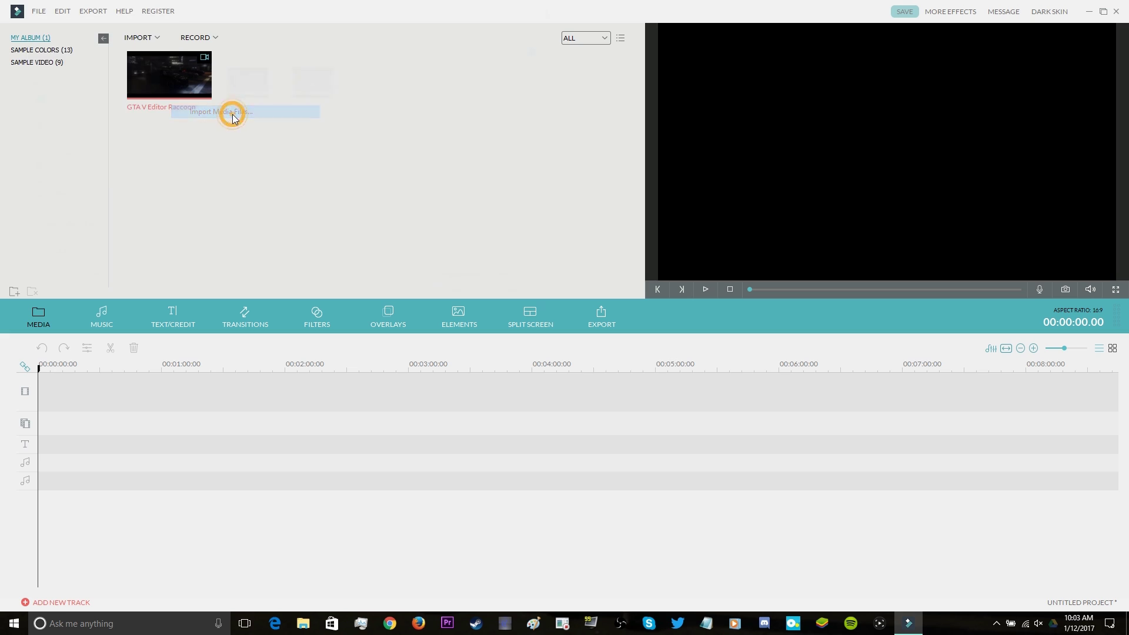
double_click(257, 100)
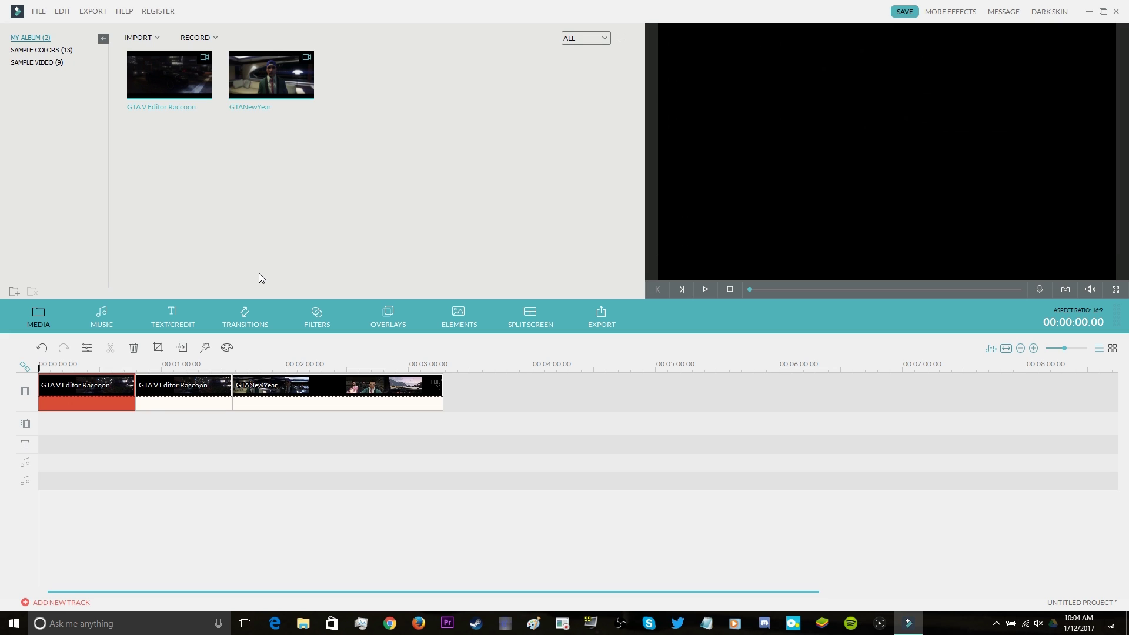
drag(272, 75, 457, 389)
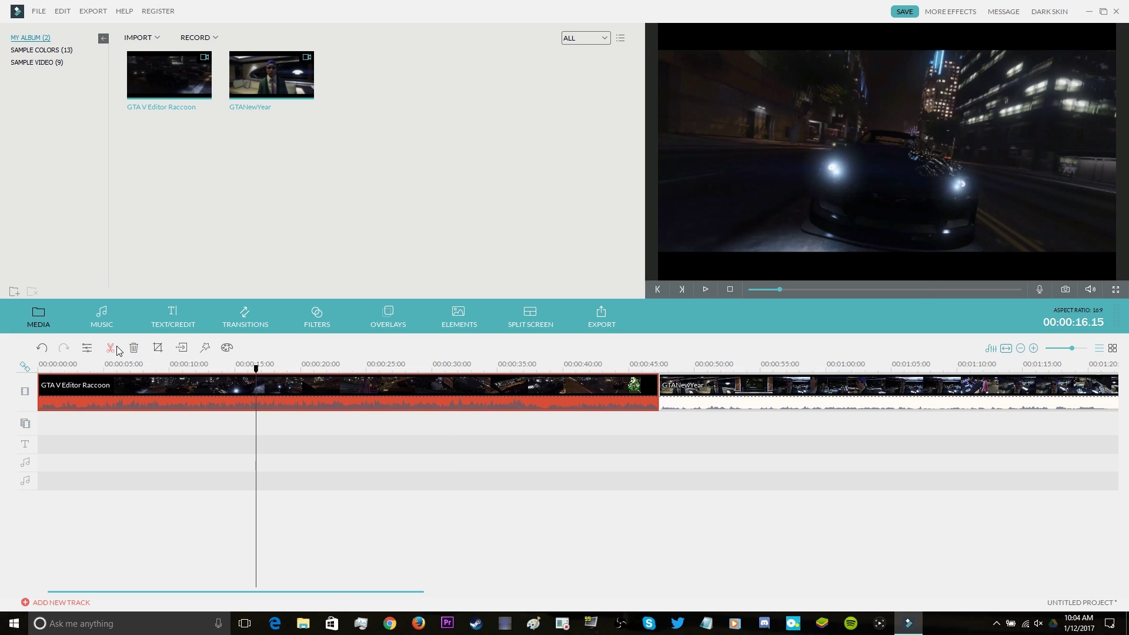
Step: Split the Raccoon clip at 0:15 and 0:16, then delete the one-second piece between
click(110, 347)
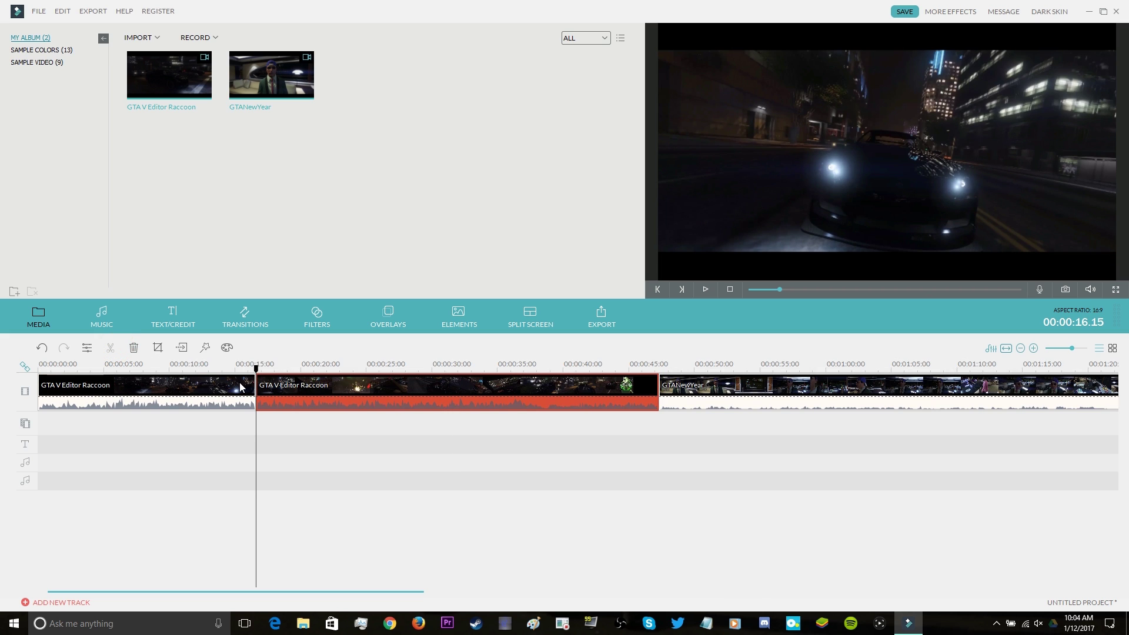
drag(257, 371, 269, 371)
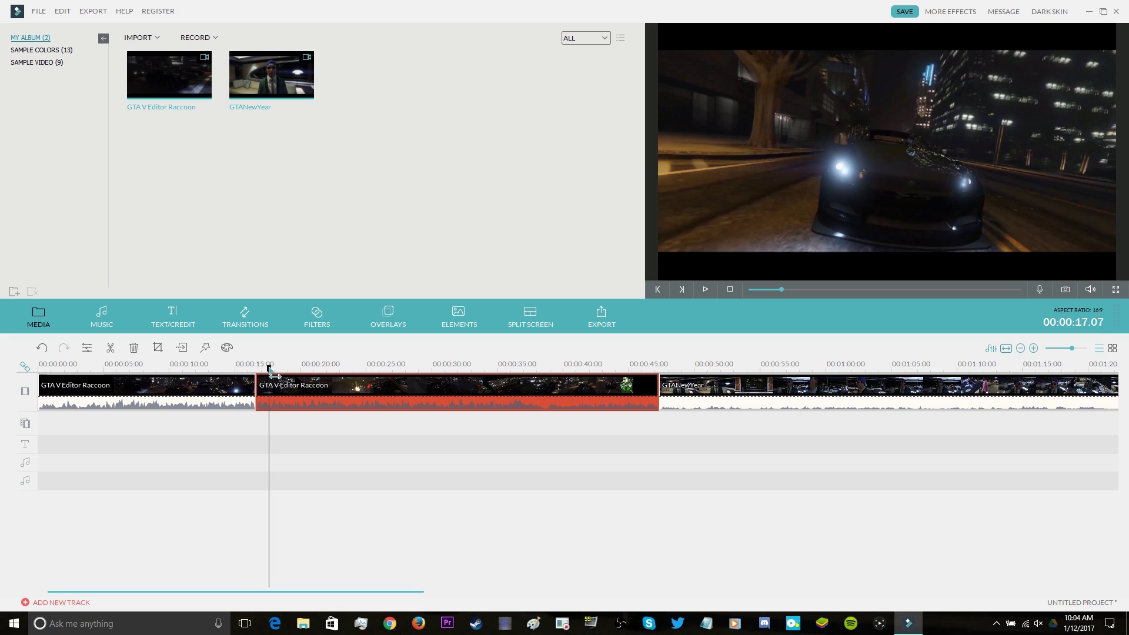
click(112, 348)
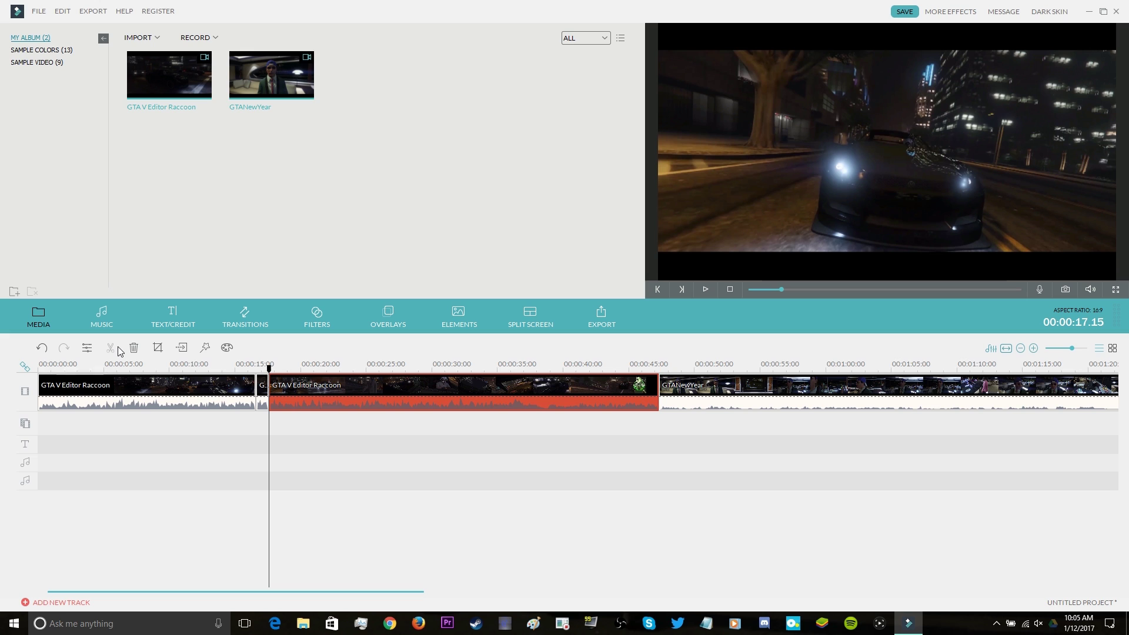
click(261, 387)
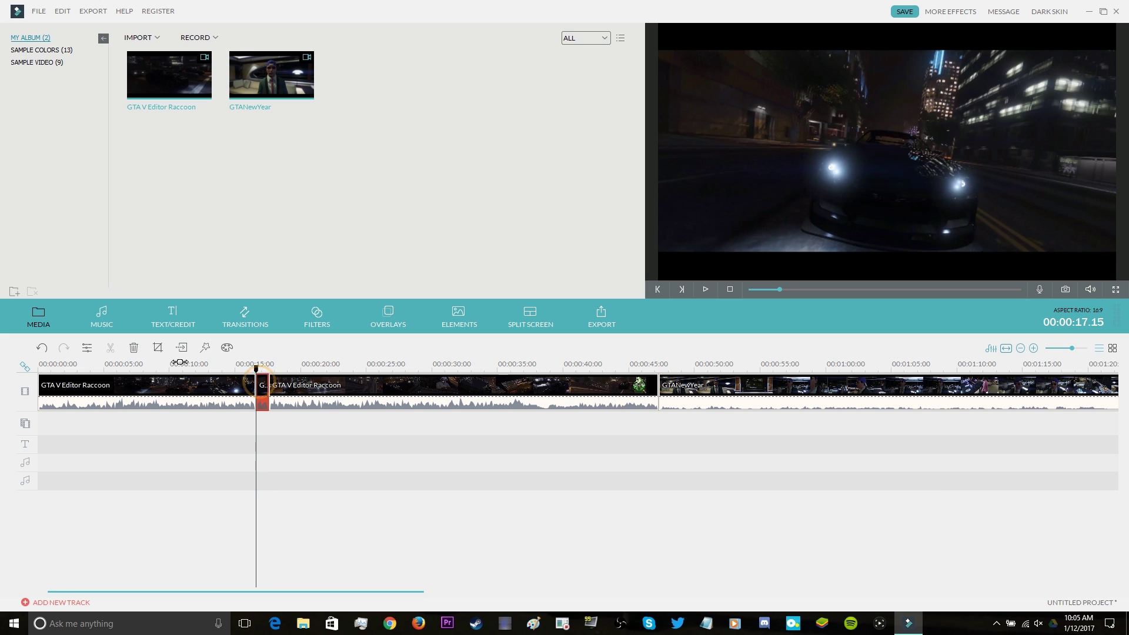
click(343, 276)
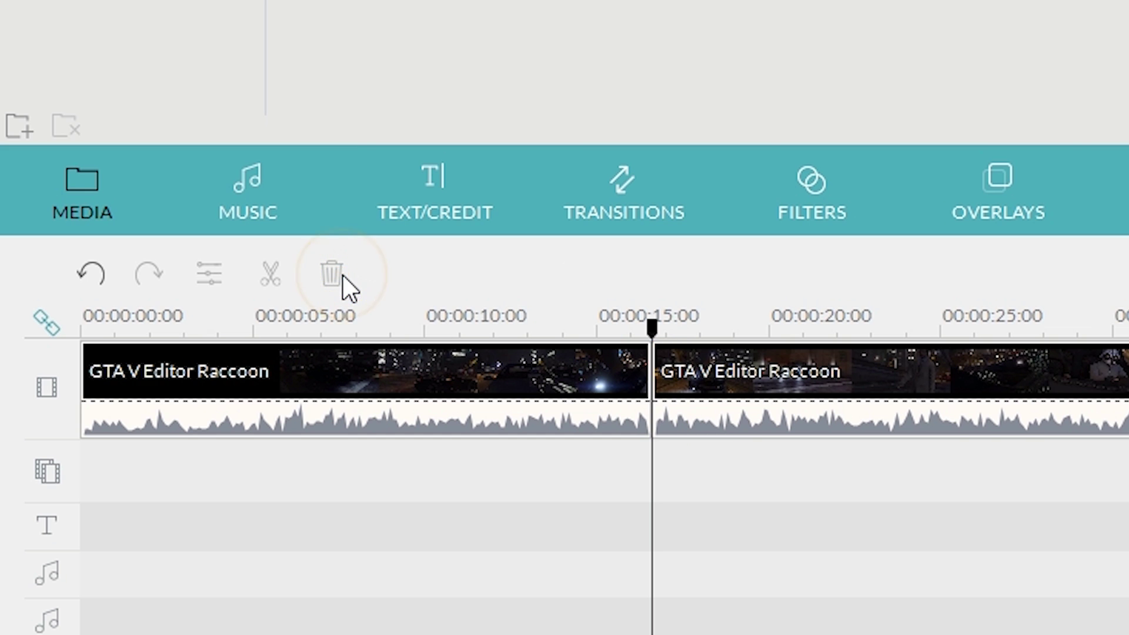
click(767, 387)
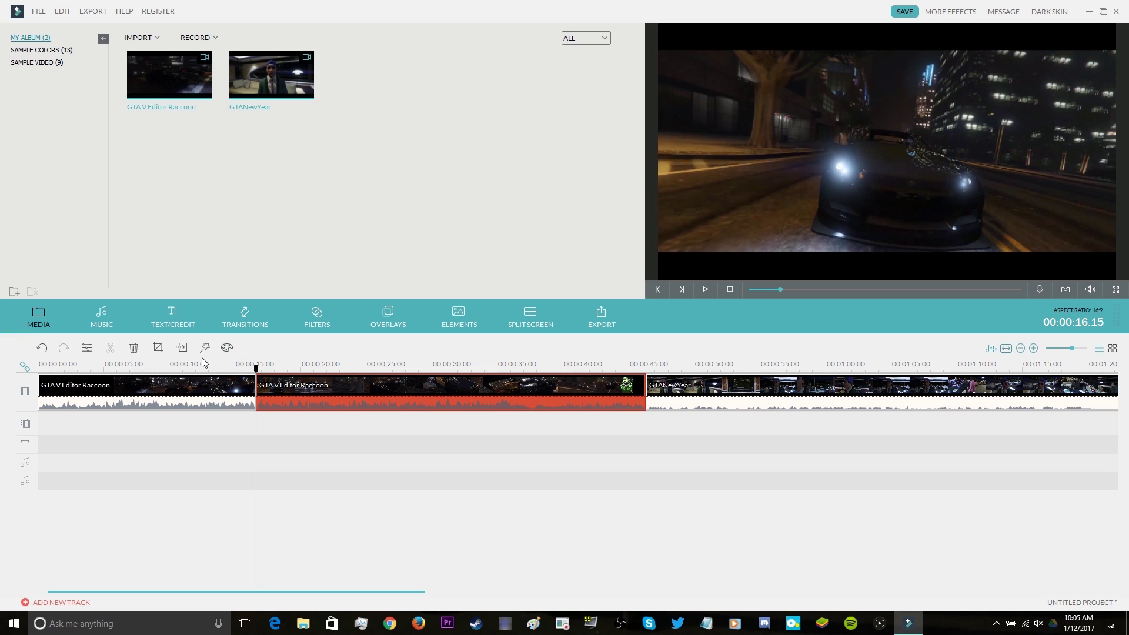
click(205, 39)
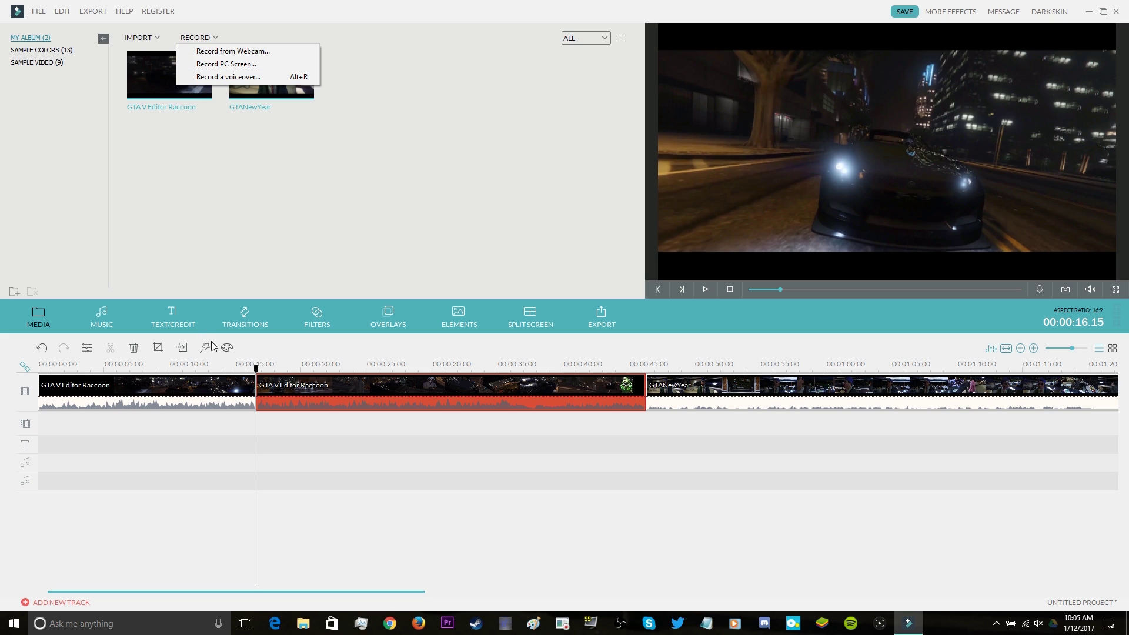
Step: Close Advanced Color Tuning unchanged and show the second Raccoon piece's contrast, saturation and speed settings
click(238, 348)
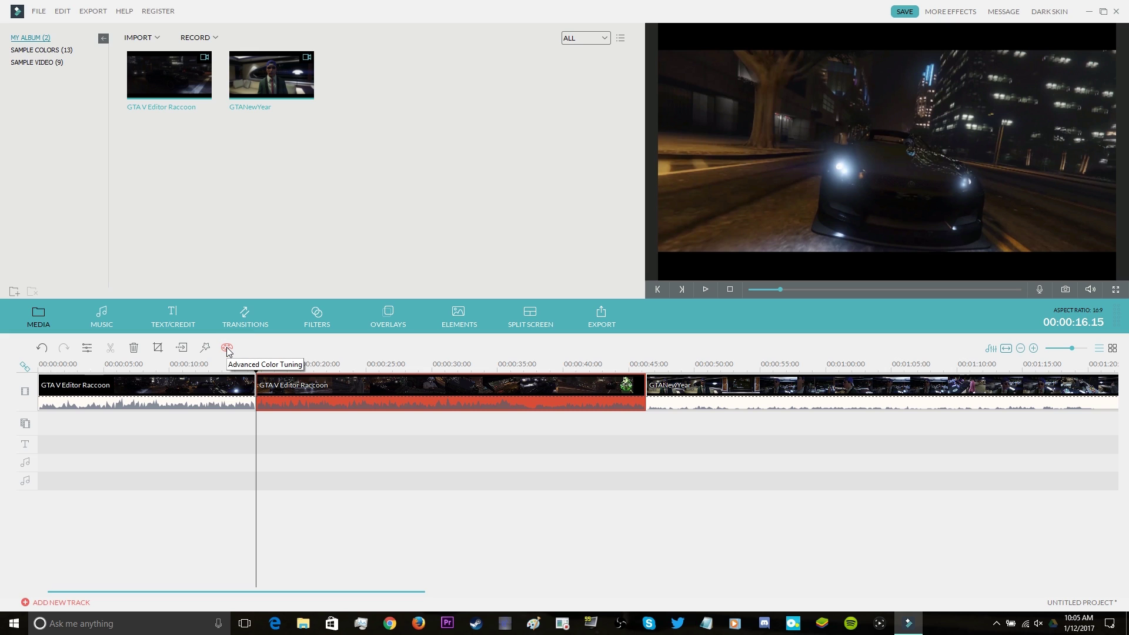
click(227, 348)
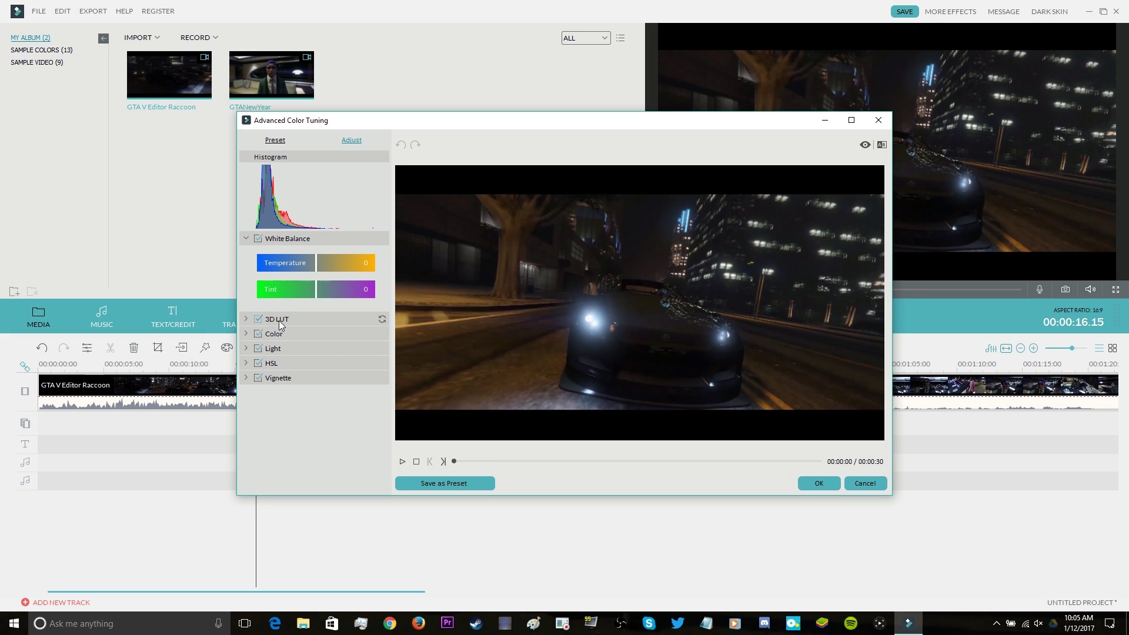
click(819, 483)
click(85, 349)
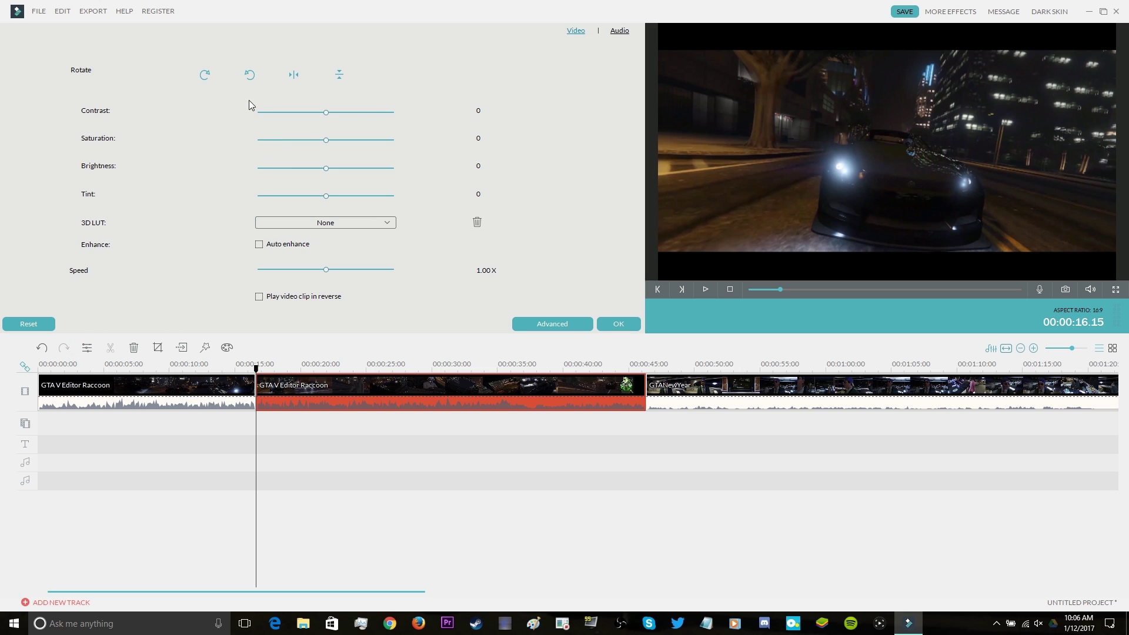
Step: Set the second Raccoon piece's audio pitch to 9 and apply it
click(618, 323)
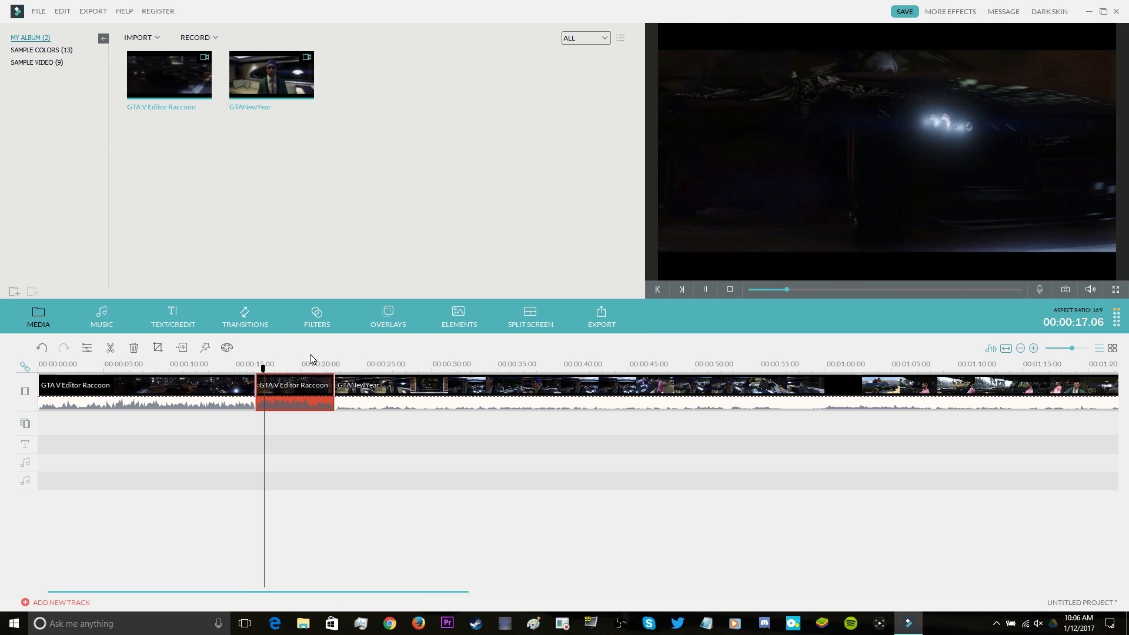
double_click(297, 388)
click(618, 30)
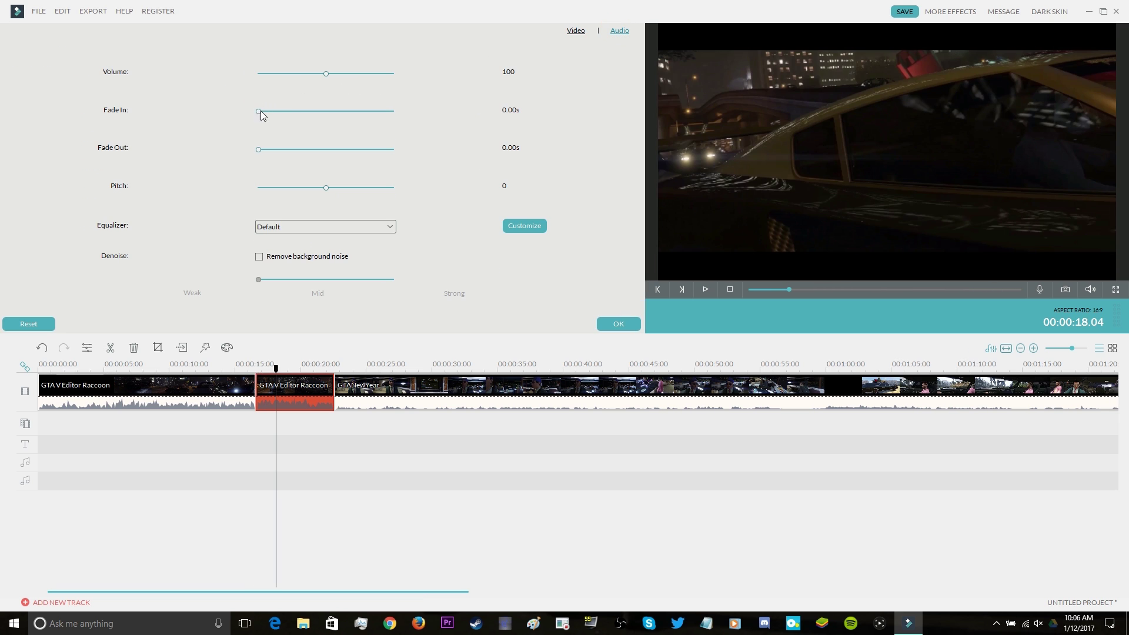
drag(325, 187, 377, 195)
click(619, 324)
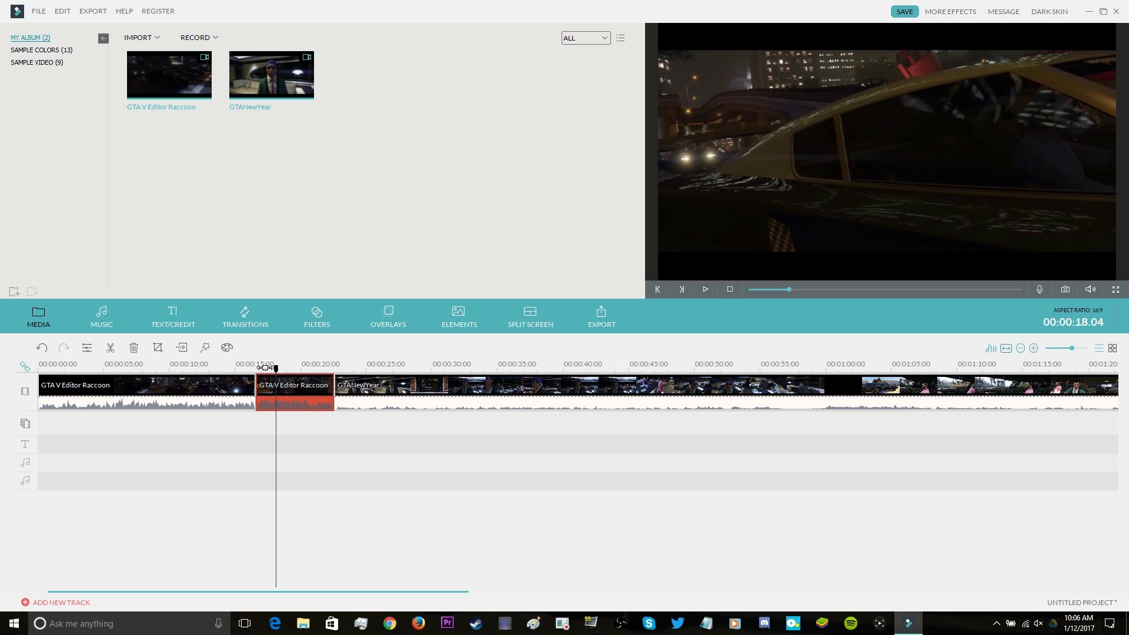
Step: Play back from just before the clip to hear the raised pitch
drag(280, 377, 263, 379)
key(space)
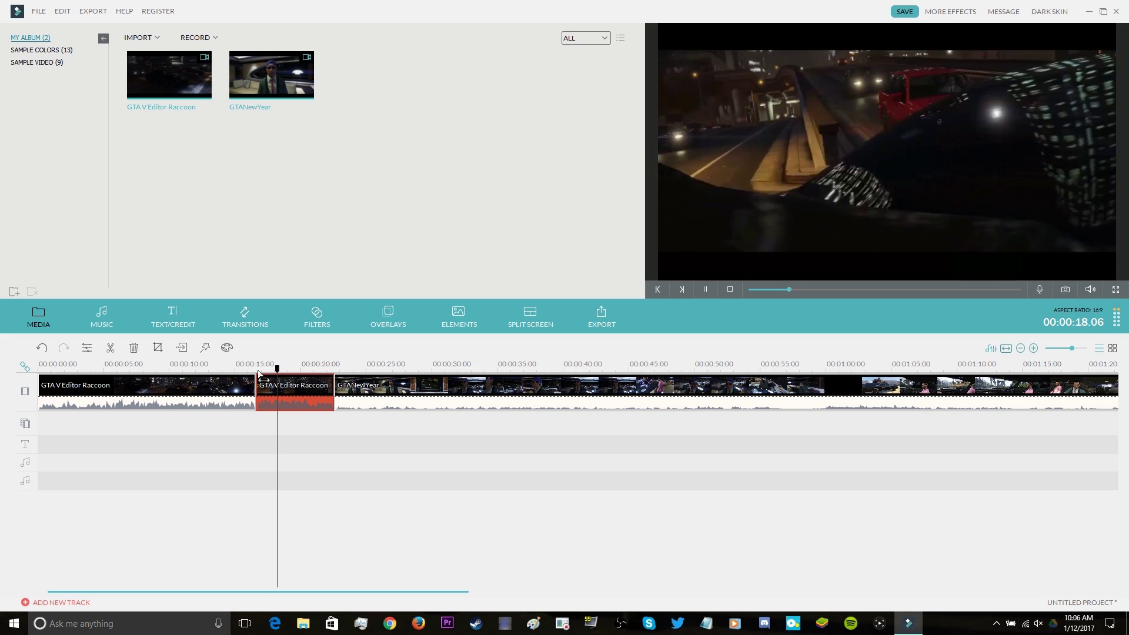
key(space)
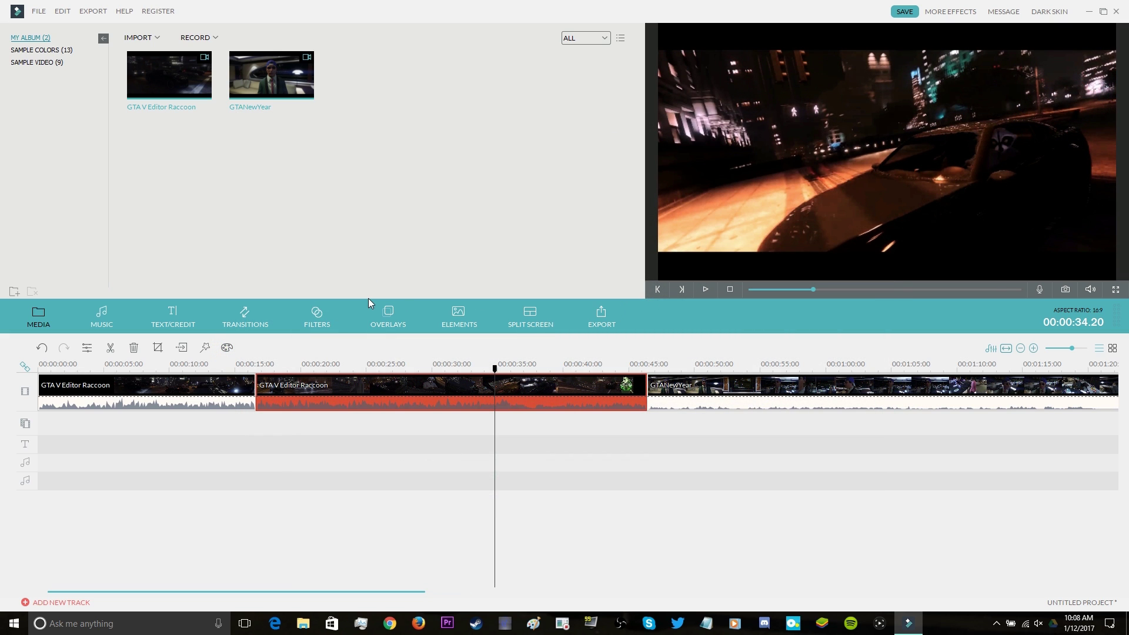
Step: Cycle through the Music, Text/Credit, Transitions, Filters, Overlays and Elements libraries
click(106, 319)
click(183, 325)
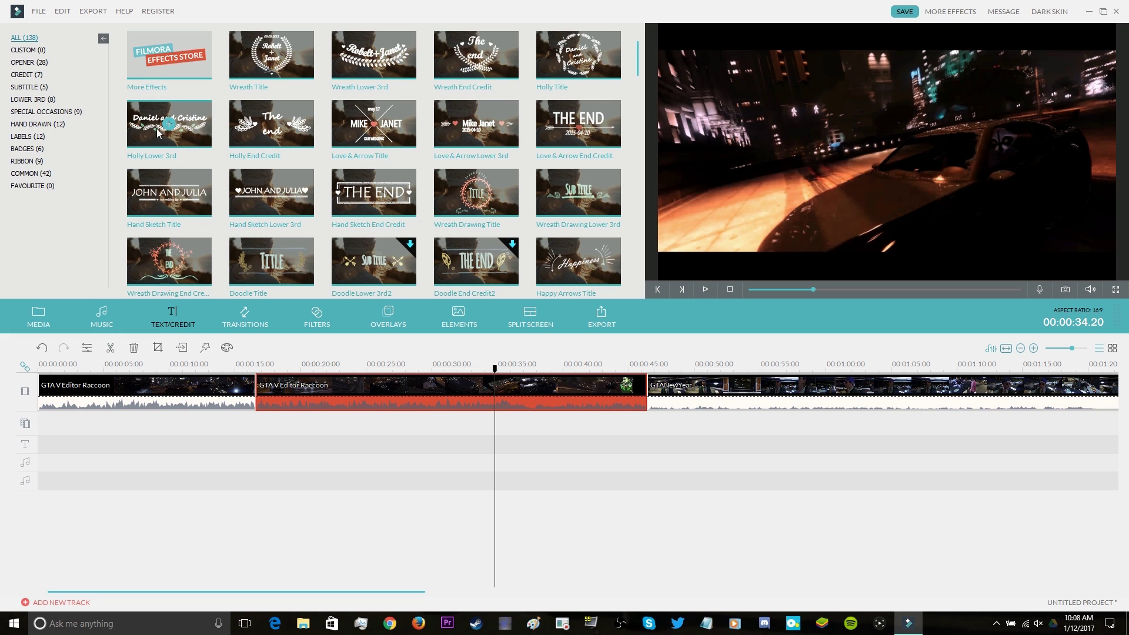
click(244, 316)
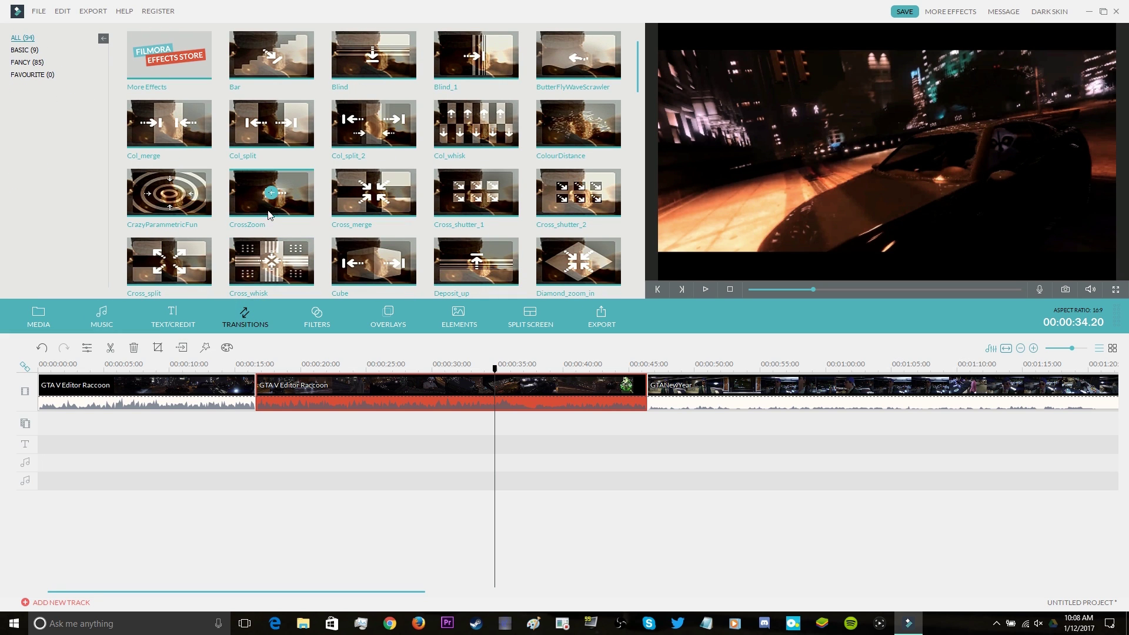
click(317, 318)
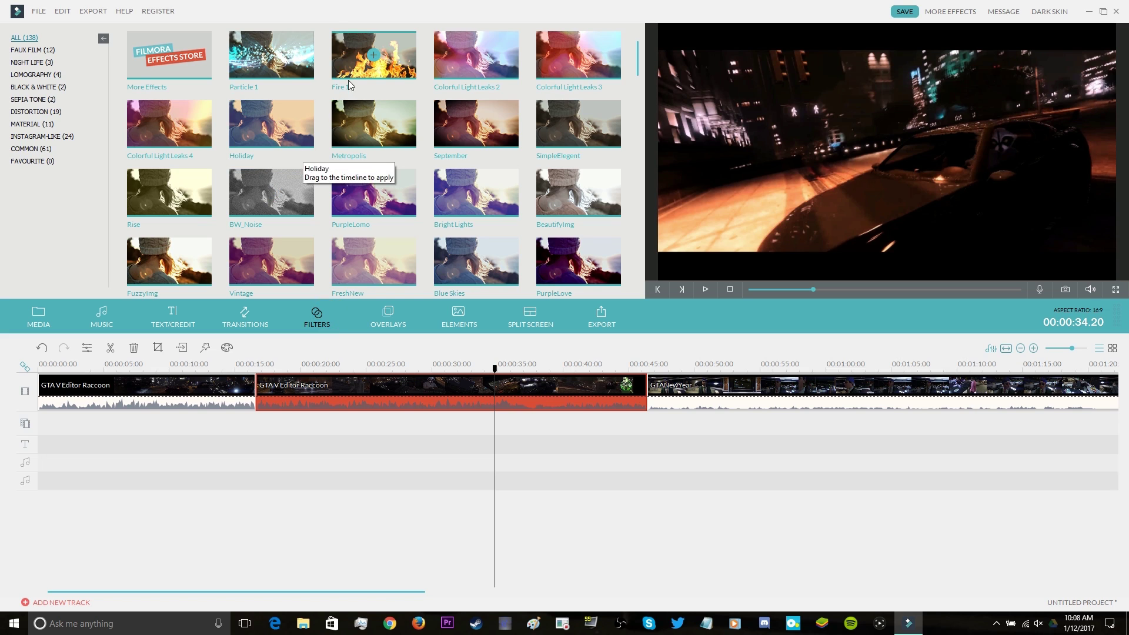
click(388, 317)
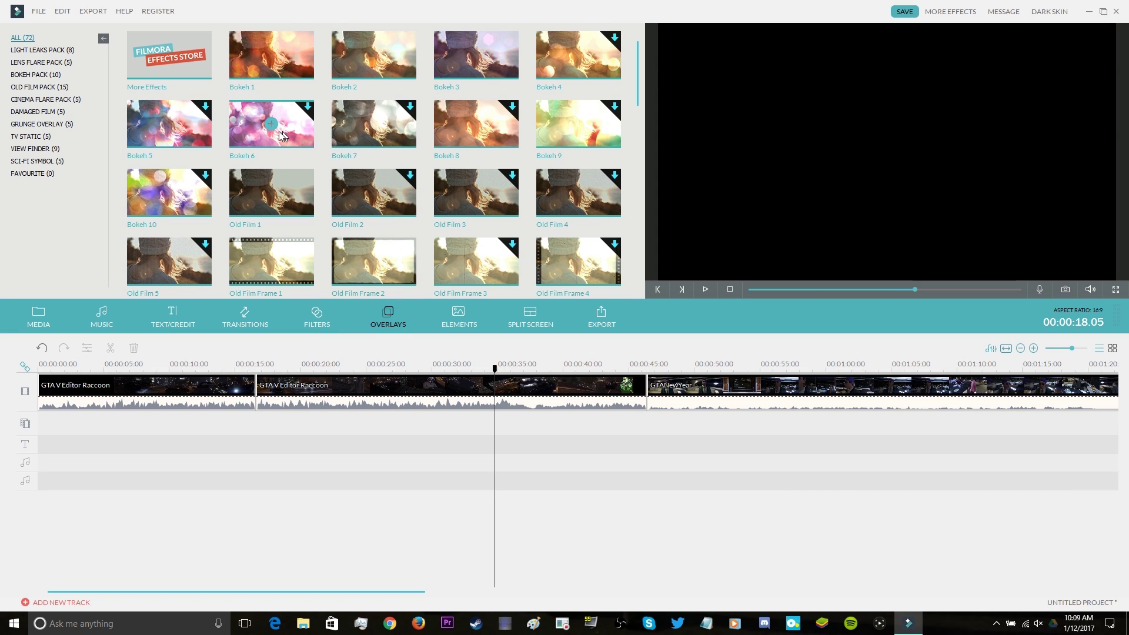
click(454, 317)
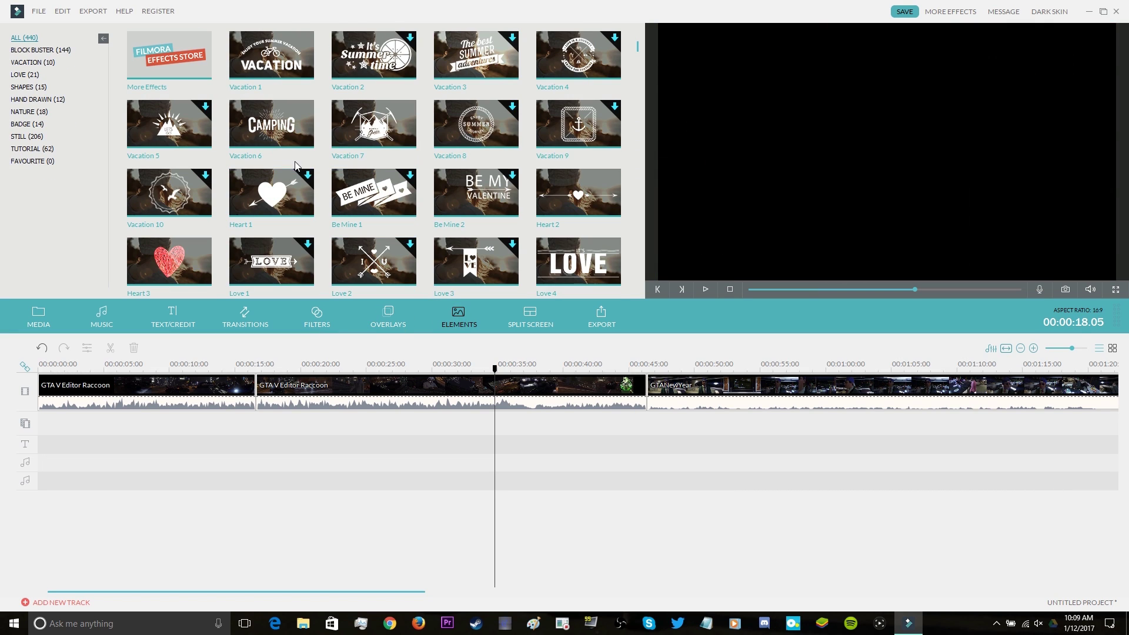
Step: Preview the Vacation 1, Vacation 6 and Bullets - 02 elements, then open the Effects Store
click(241, 66)
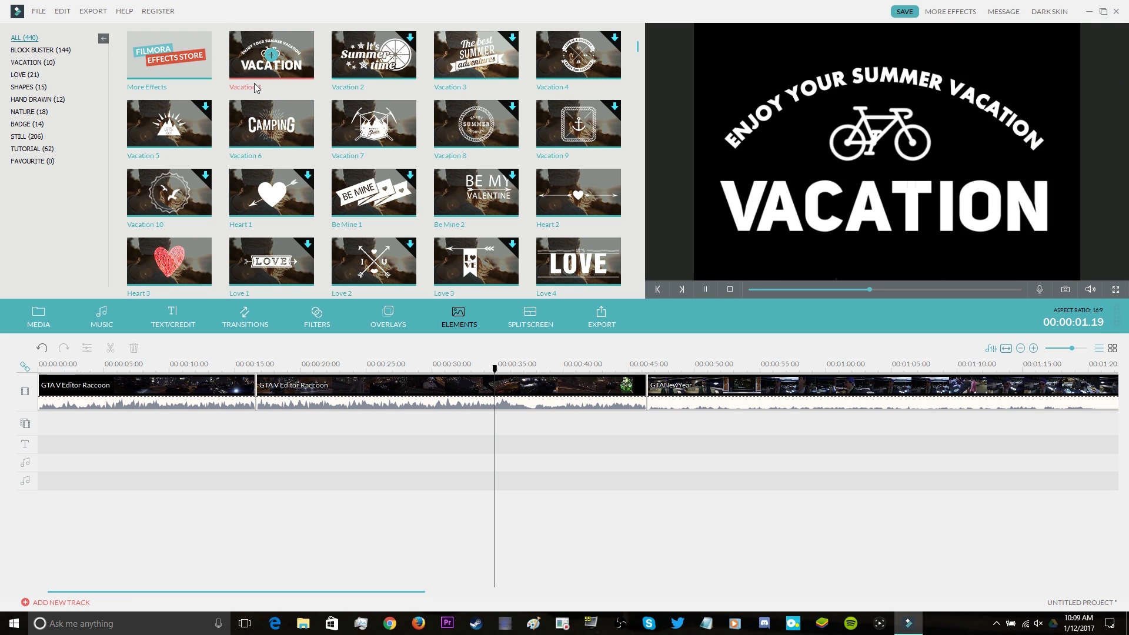
click(267, 123)
scroll(264, 182, down, 10)
click(191, 200)
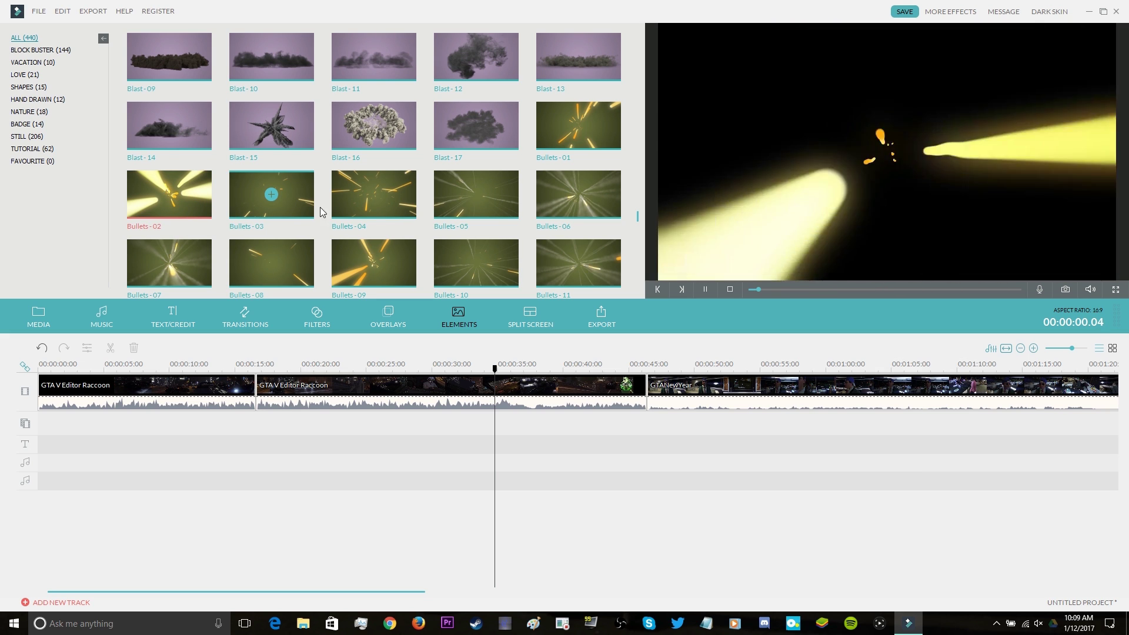
click(32, 162)
click(961, 18)
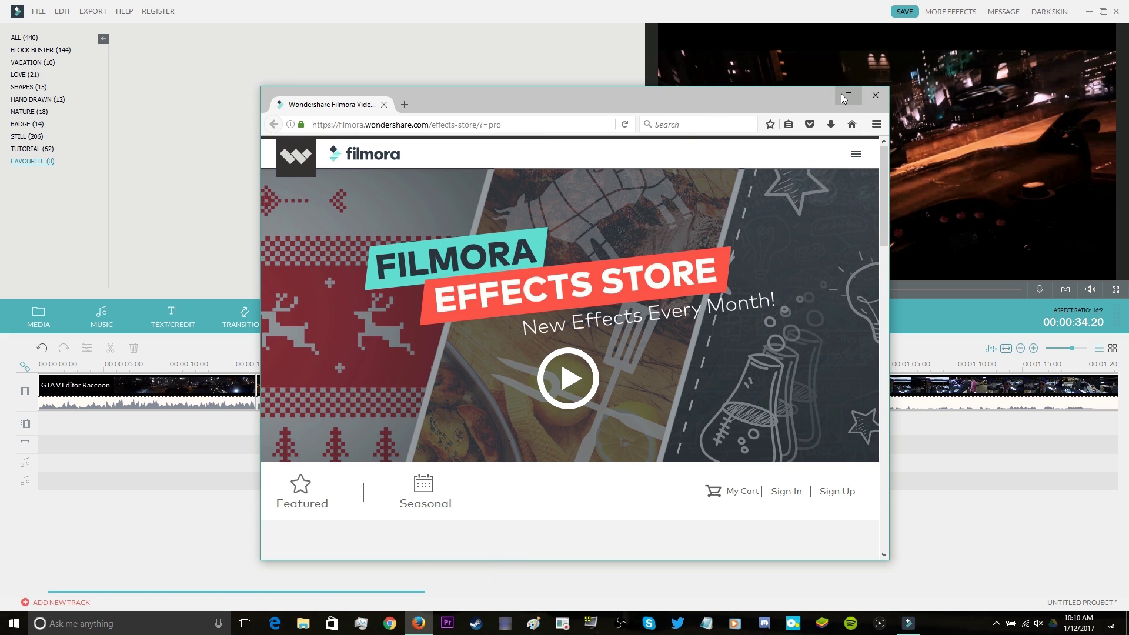
Step: Move the Firefox window up-left and scroll to the Block Buster and Action Cam collections
drag(715, 97, 614, 54)
scroll(552, 177, down, 3)
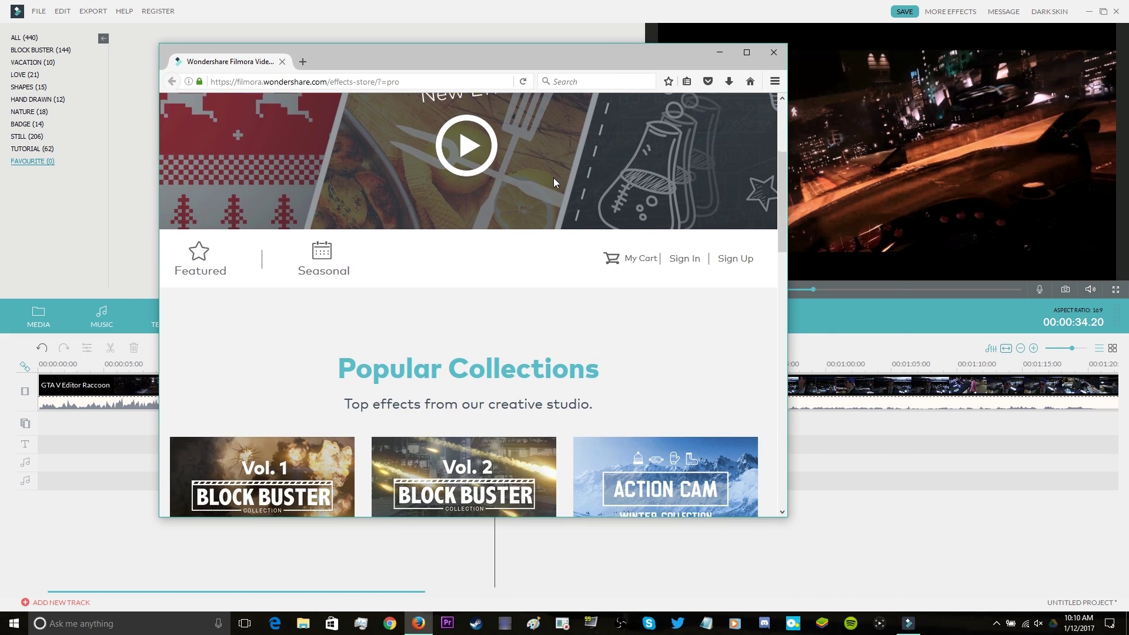
scroll(552, 206, down, 2)
scroll(529, 215, down, 1)
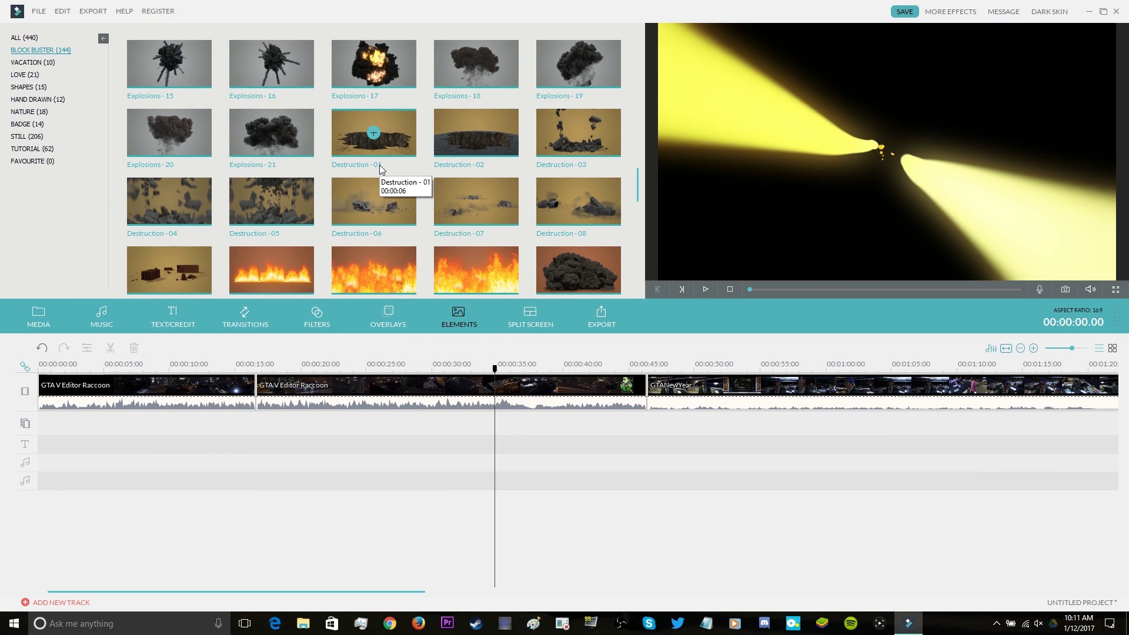
Step: Preview Block Buster's Destruction - 05, a wall-of-fire clip, and Explosions - 17, 02 and 13
click(309, 216)
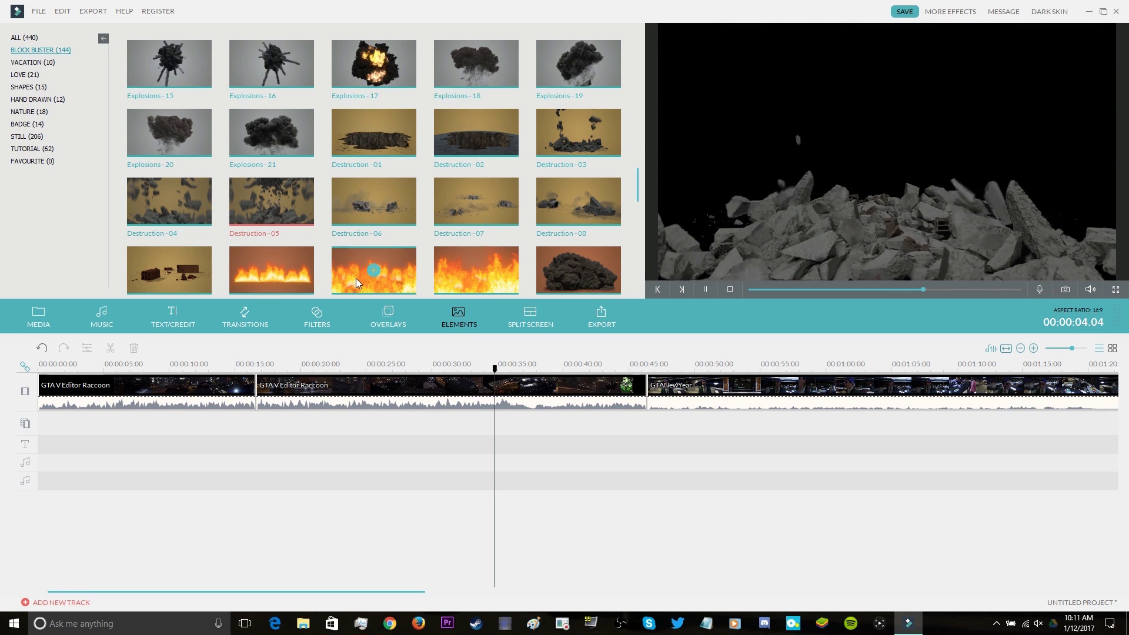
click(354, 289)
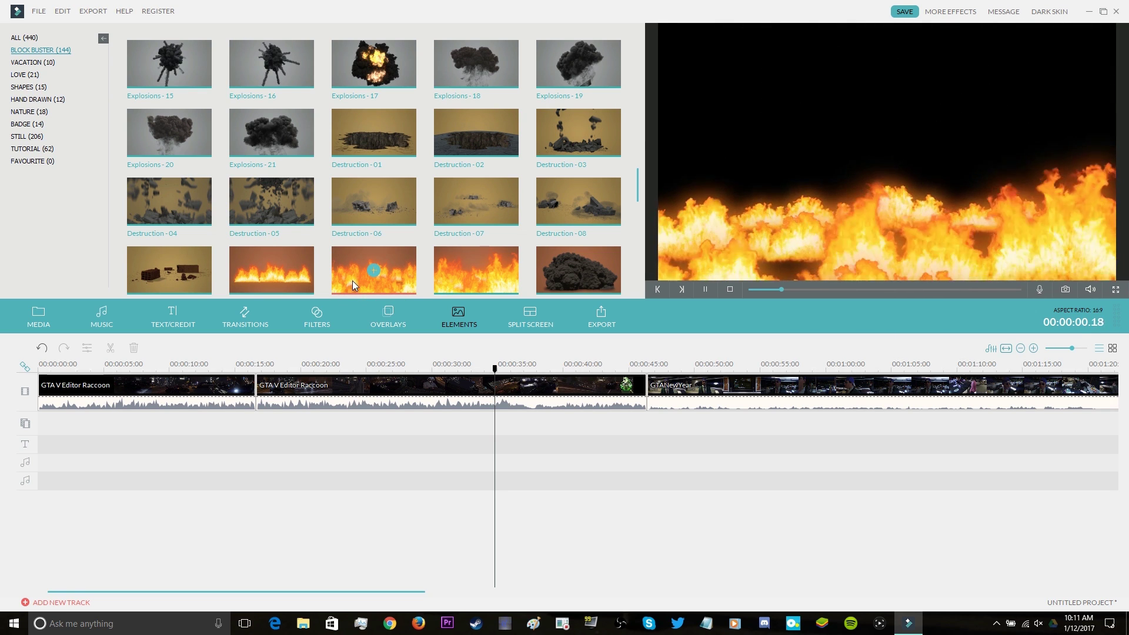
scroll(353, 229, up, 3)
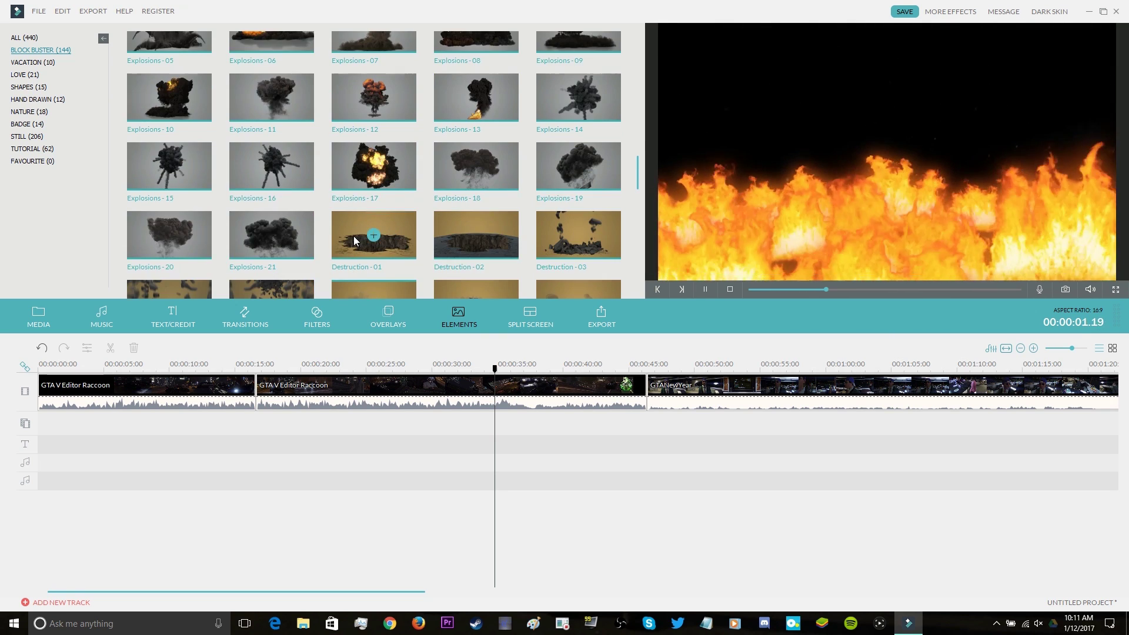
click(348, 180)
scroll(347, 178, up, 6)
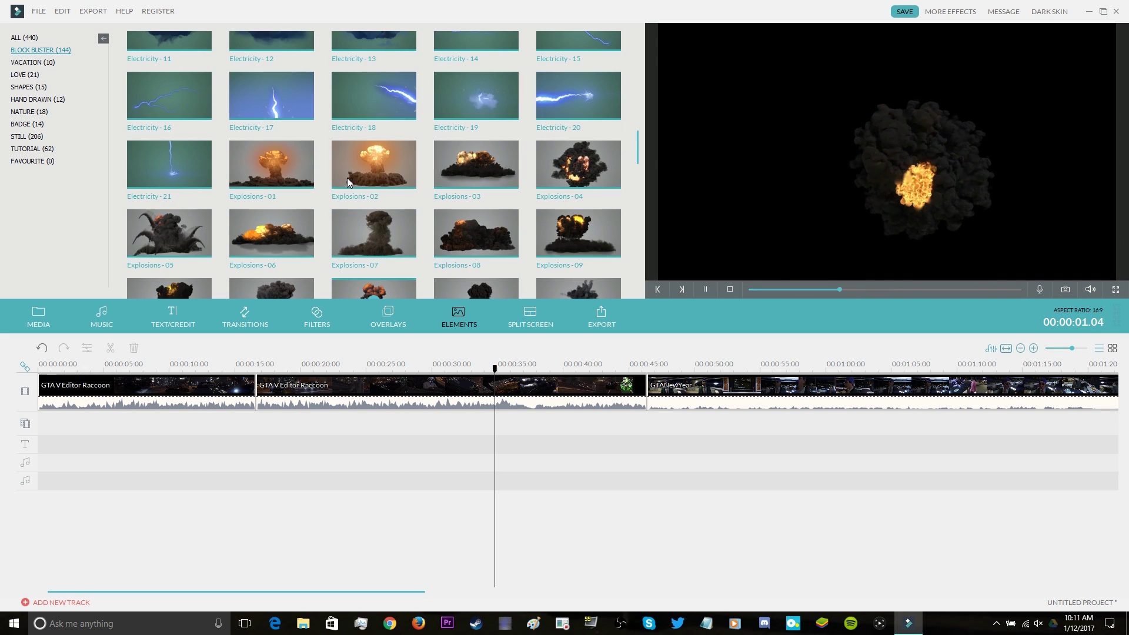
click(347, 177)
scroll(347, 177, down, 3)
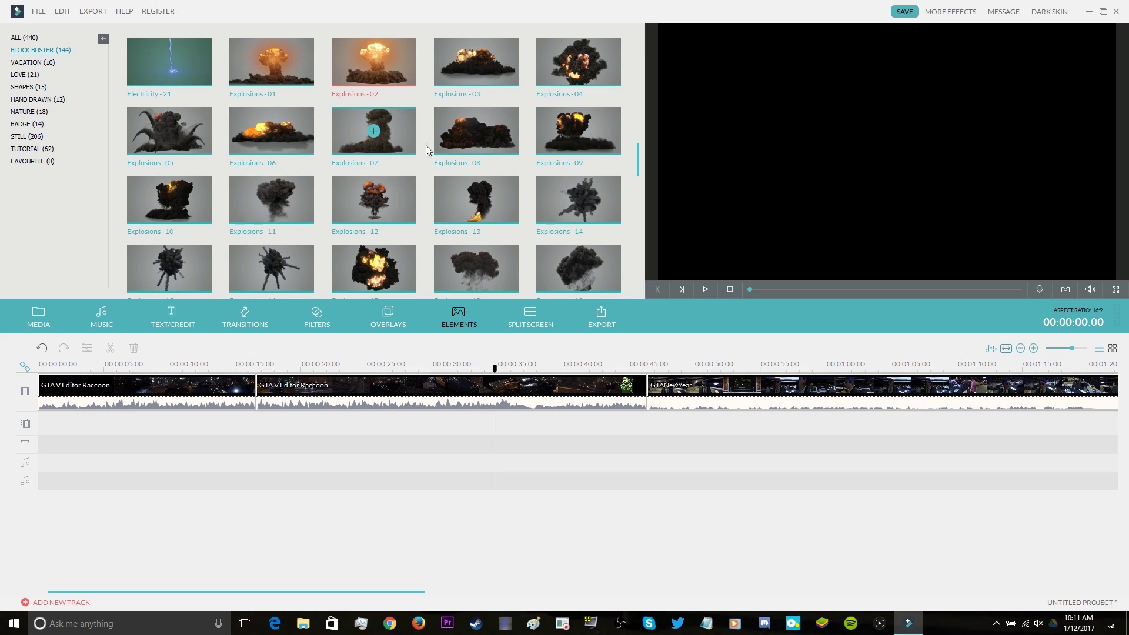
click(468, 193)
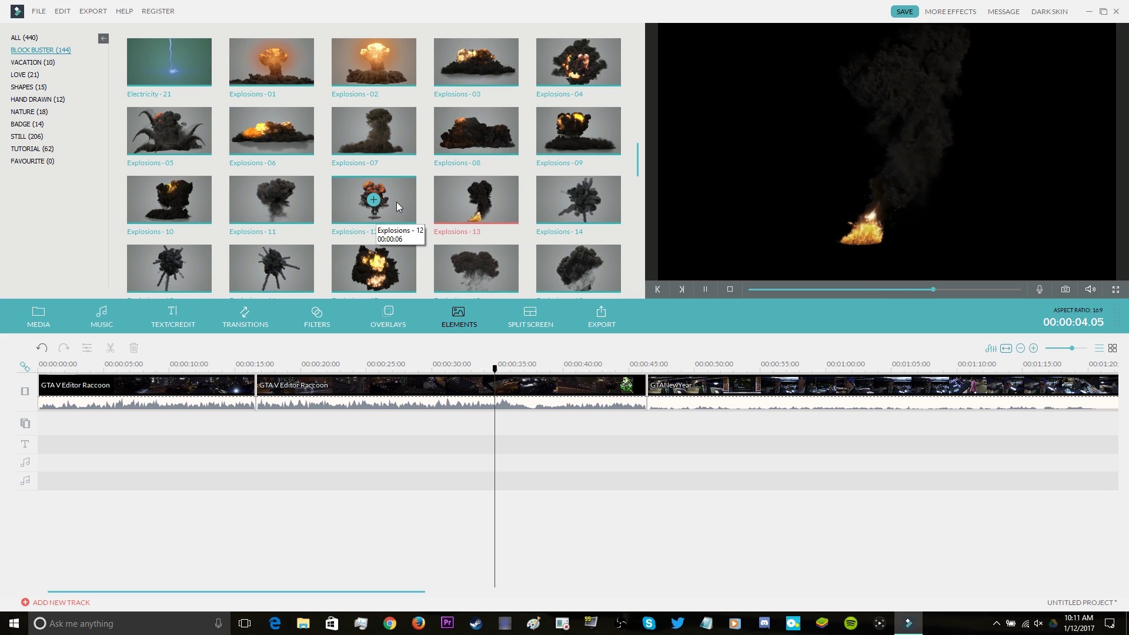
Step: Preview the Bullets-09, Lasers-07, Lasers-23 and Lasers-21 Blockbuster elements, then scroll toward Meteors
scroll(353, 147, up, 3)
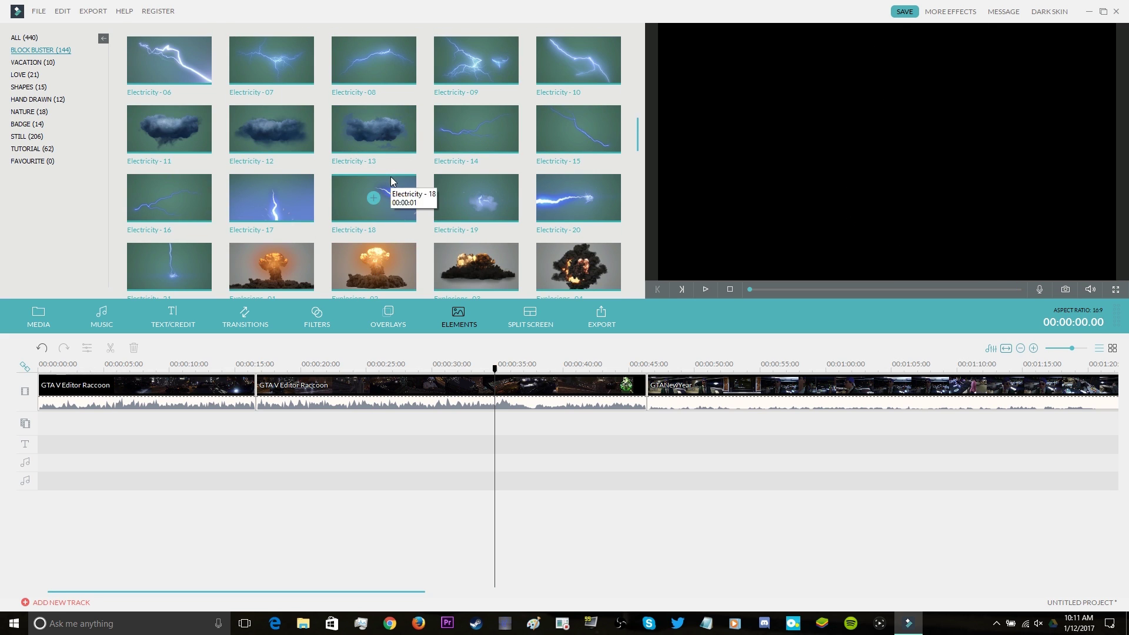
scroll(375, 172, up, 5)
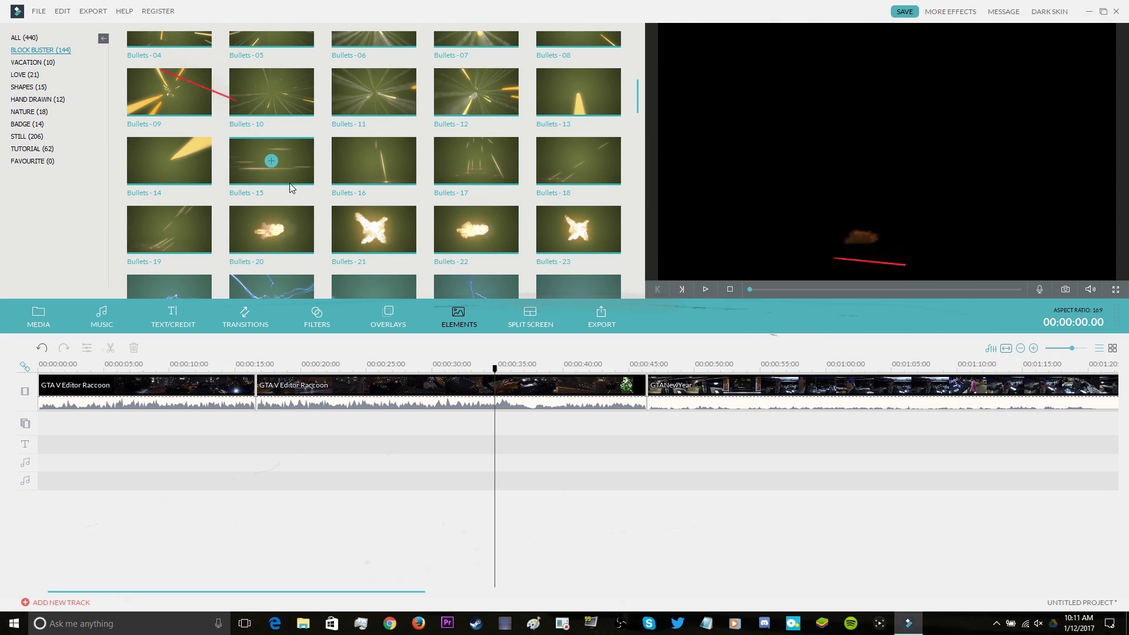
click(182, 112)
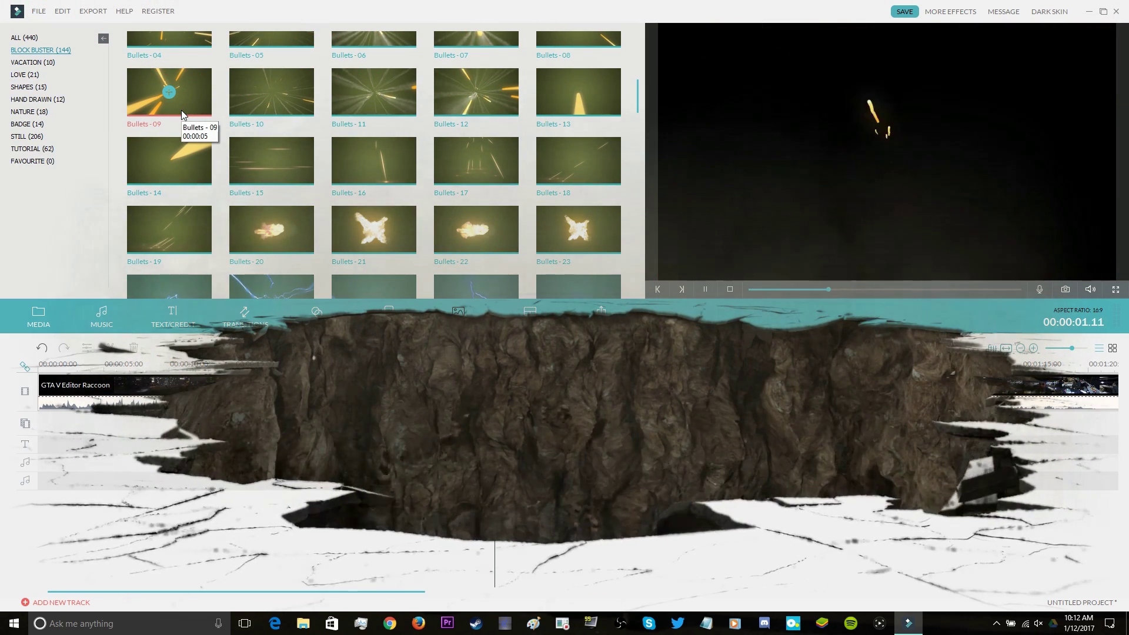
scroll(455, 197, down, 8)
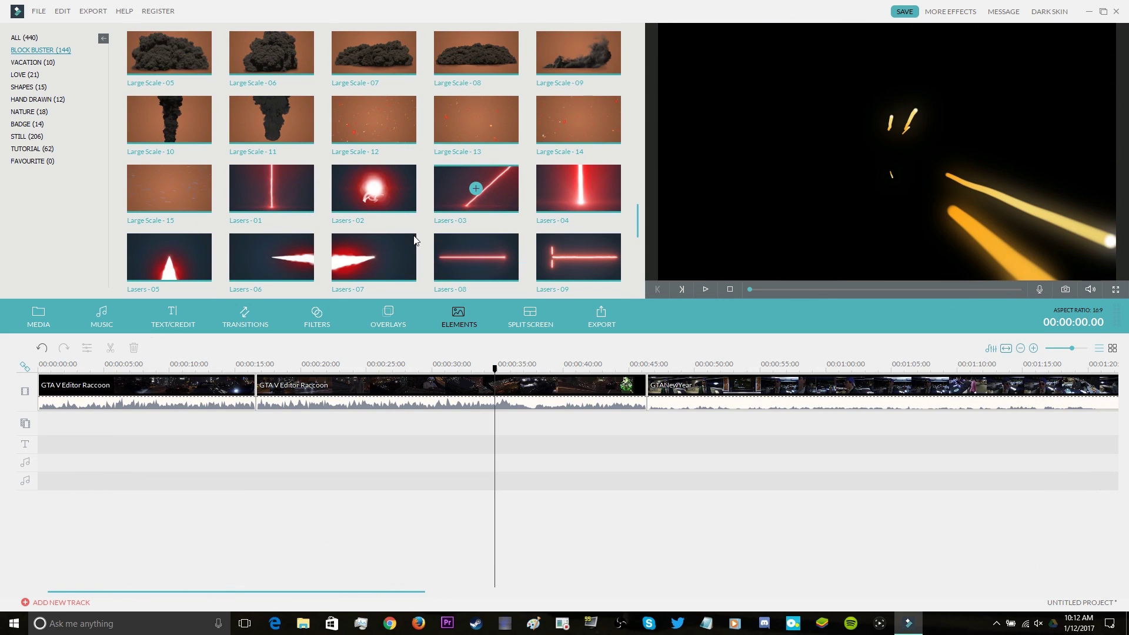
click(404, 252)
scroll(441, 230, down, 3)
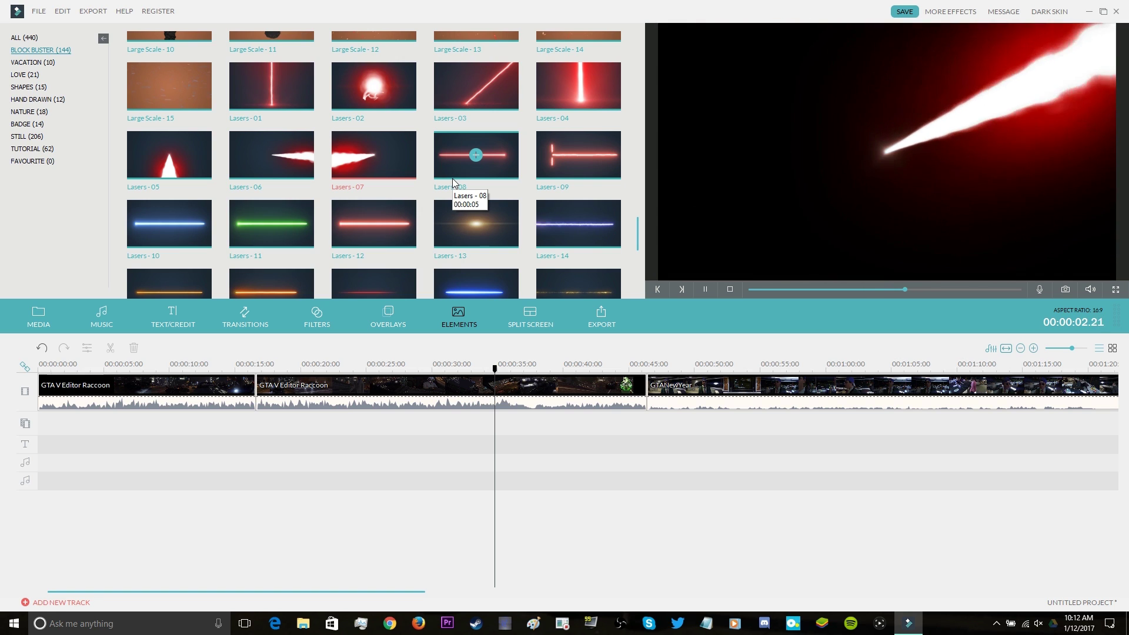
scroll(441, 220, down, 6)
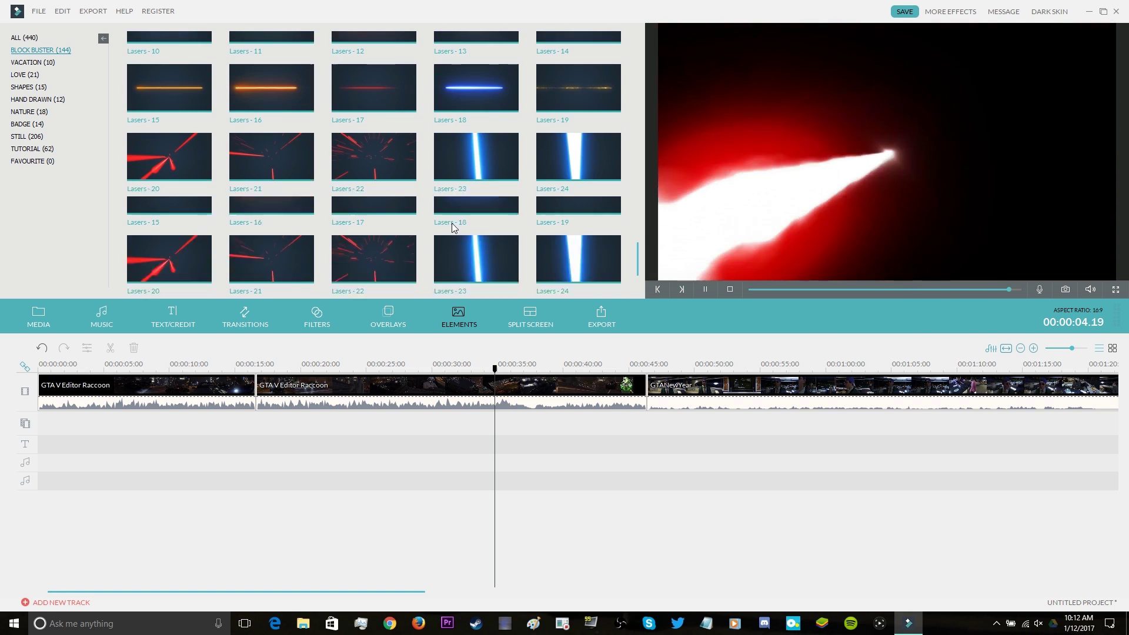
click(438, 171)
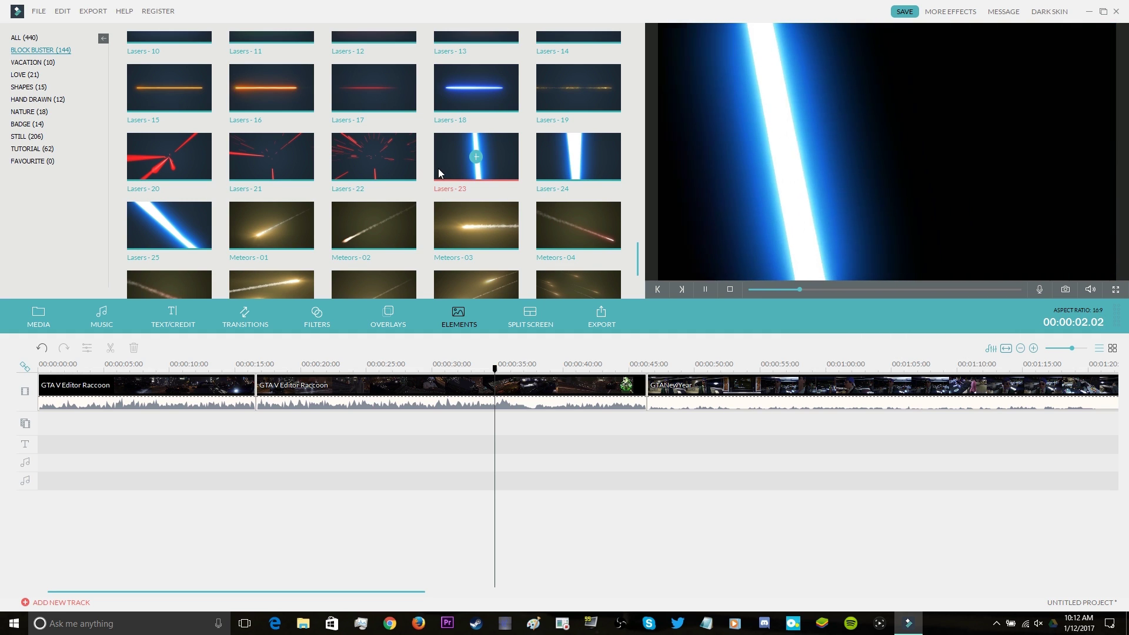
click(301, 176)
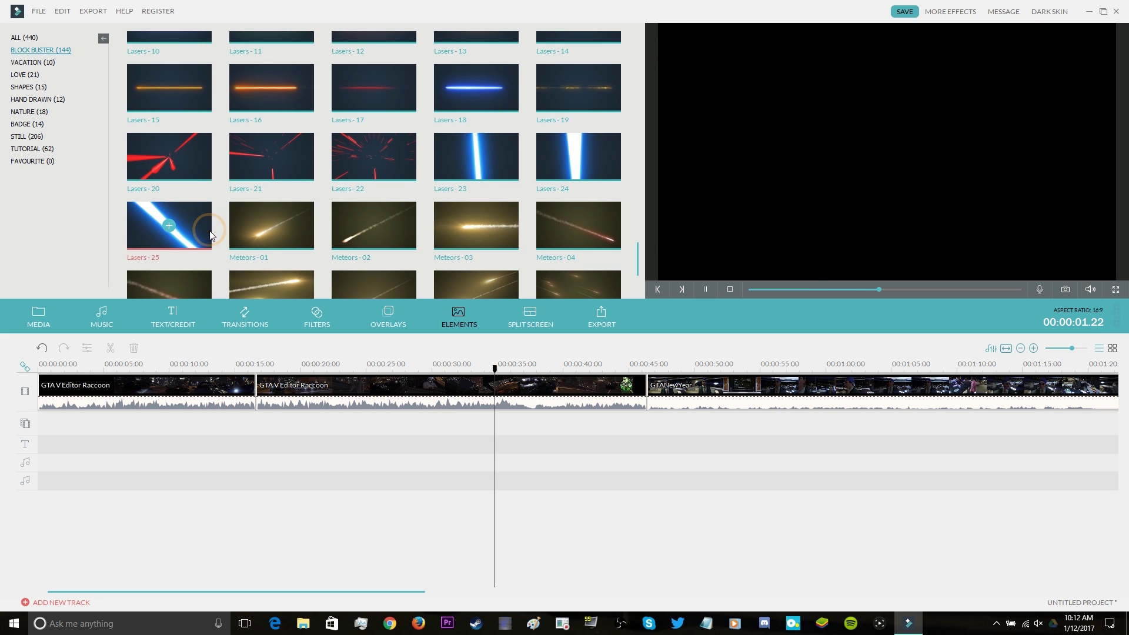
scroll(373, 232, down, 2)
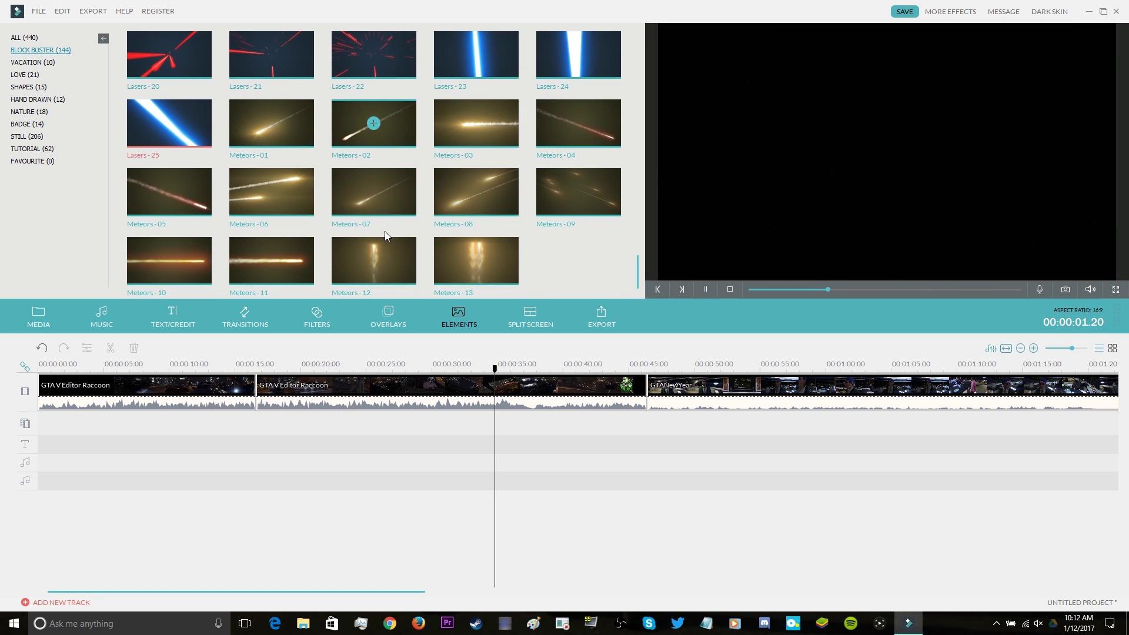
Step: Place Explosions-02 on the overlay track at the playhead, preview it, and shift it to end at GTANewYear
scroll(385, 231, up, 10)
click(375, 169)
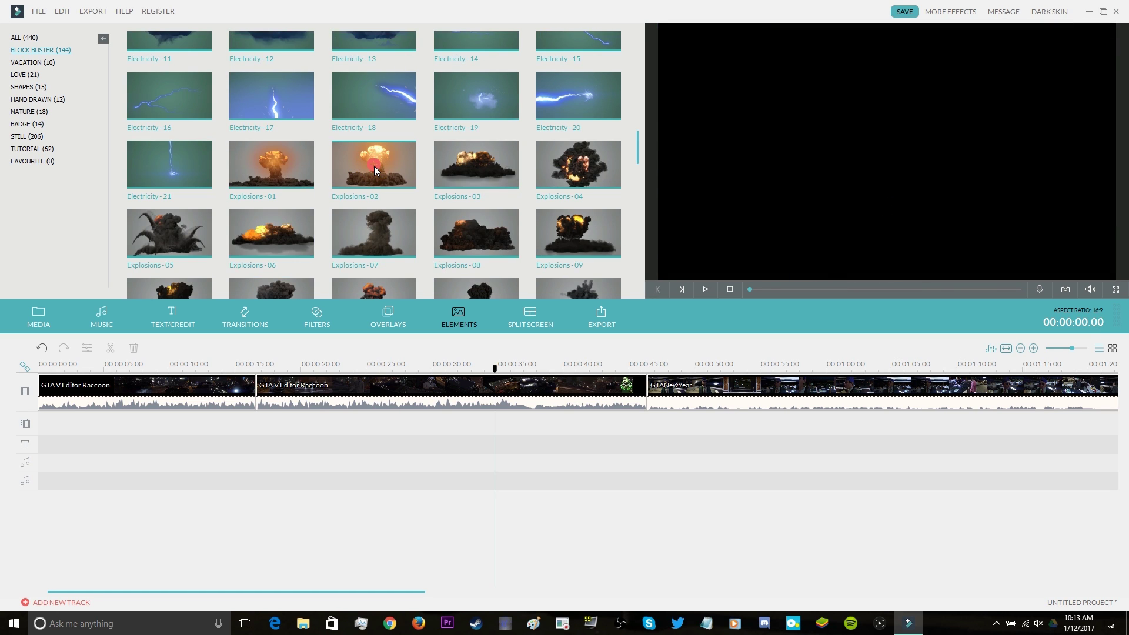
drag(375, 169, 496, 424)
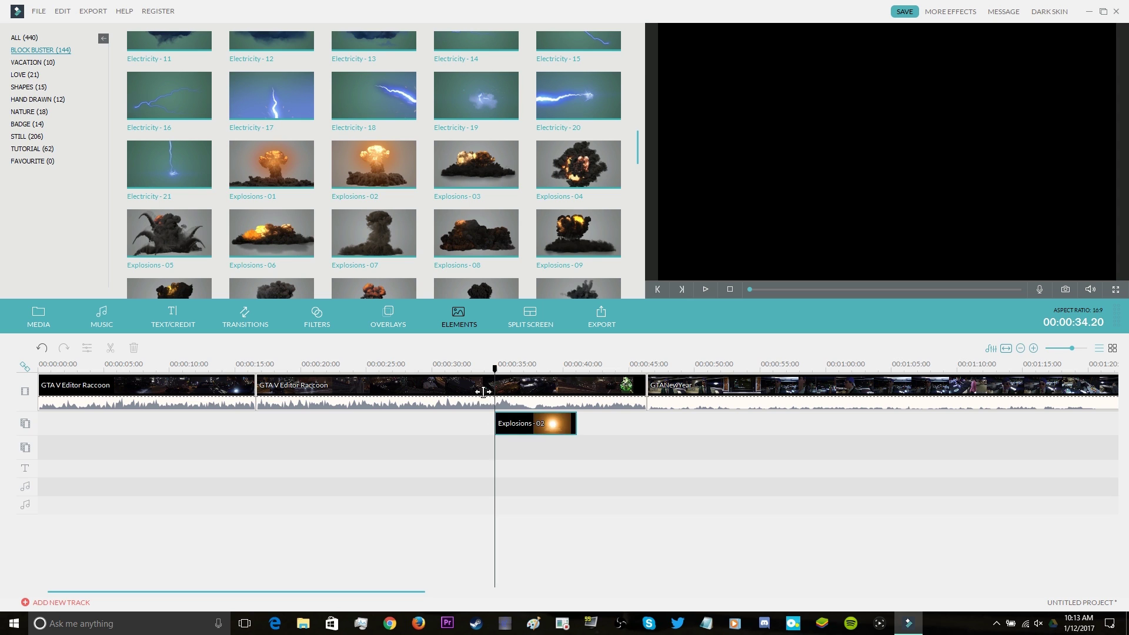
key(space)
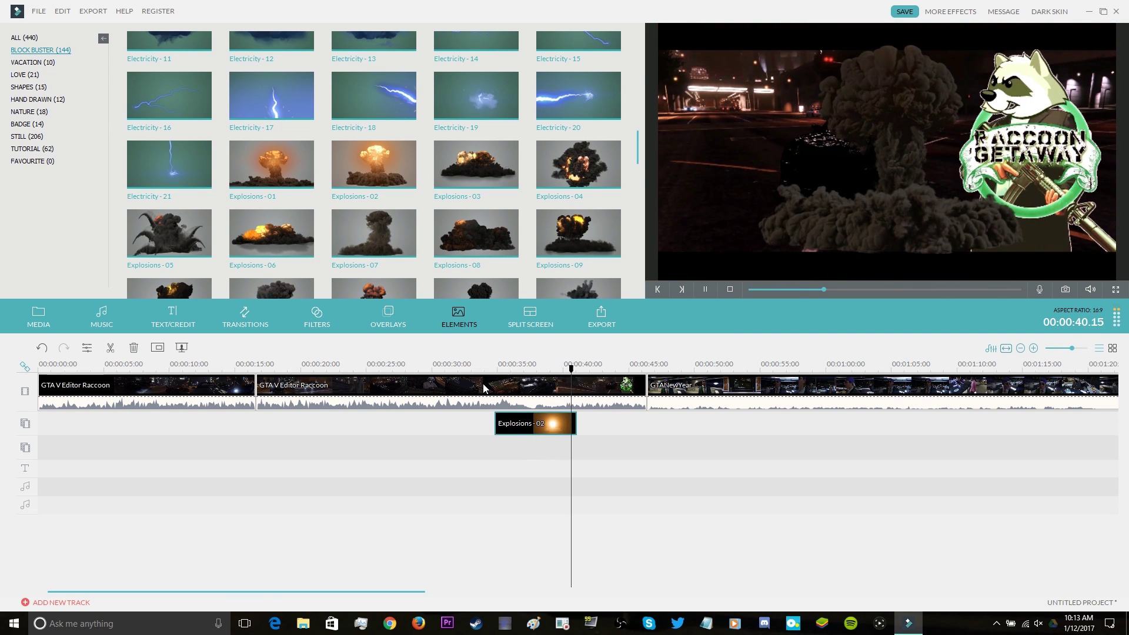
drag(533, 426, 576, 422)
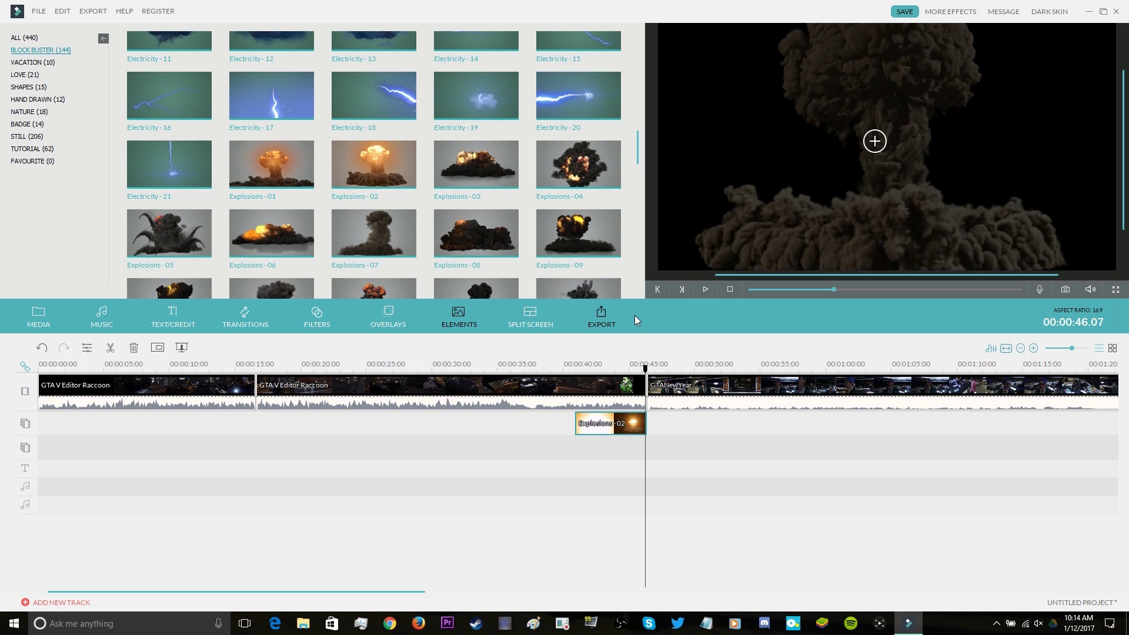
Step: Open the export window and look through the YouTube, Facebook, Vimeo and DVD options before returning to Format
click(601, 317)
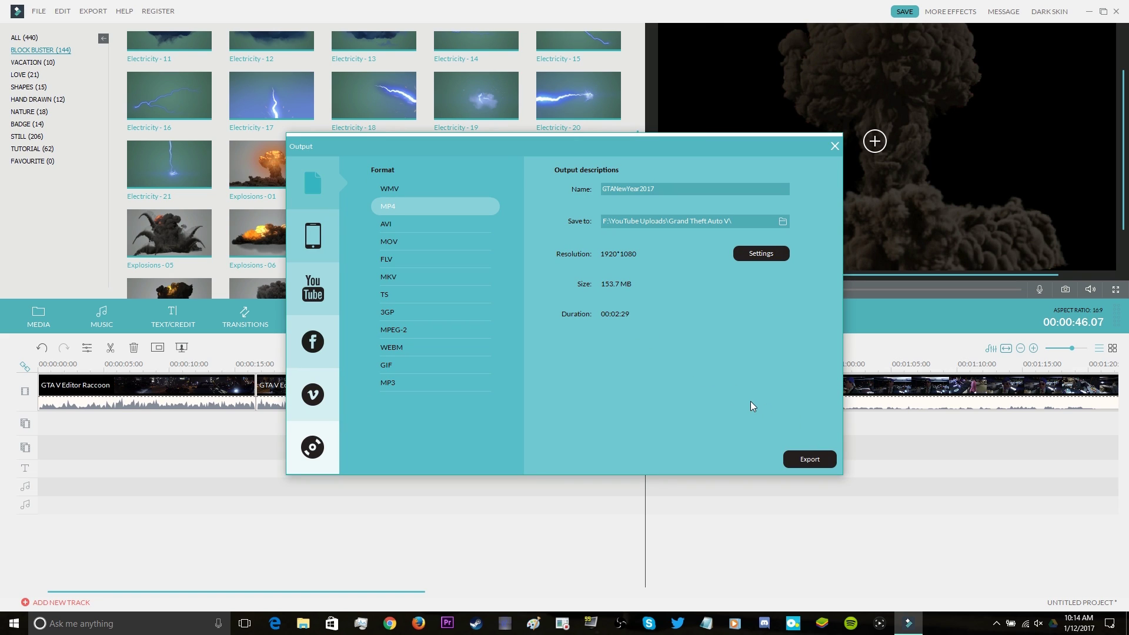
click(669, 188)
click(305, 282)
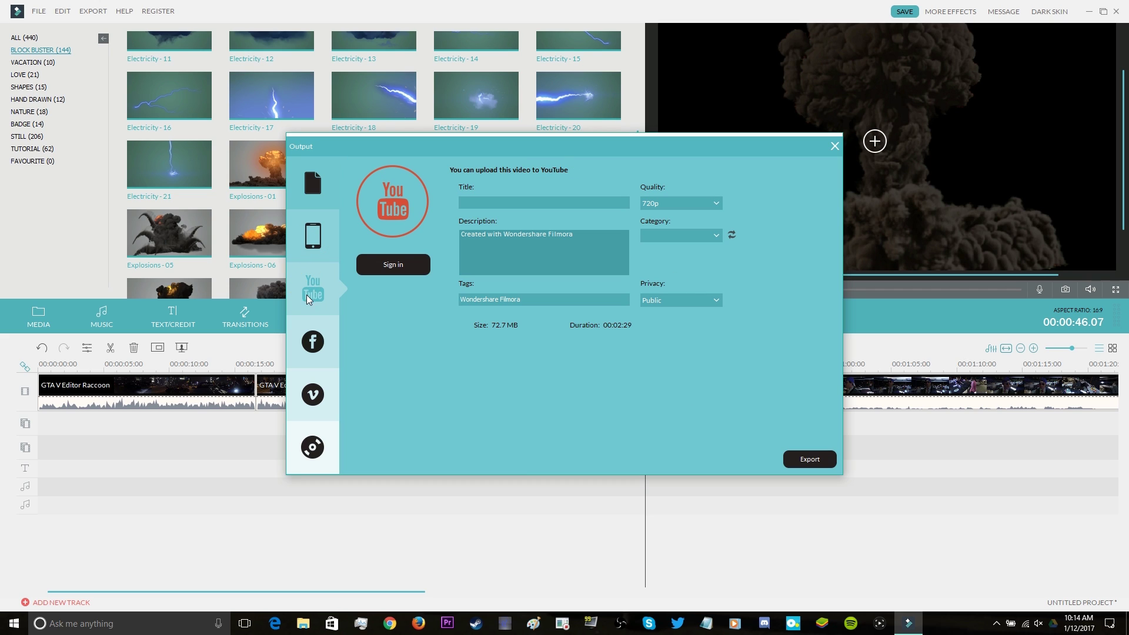
click(314, 341)
click(313, 394)
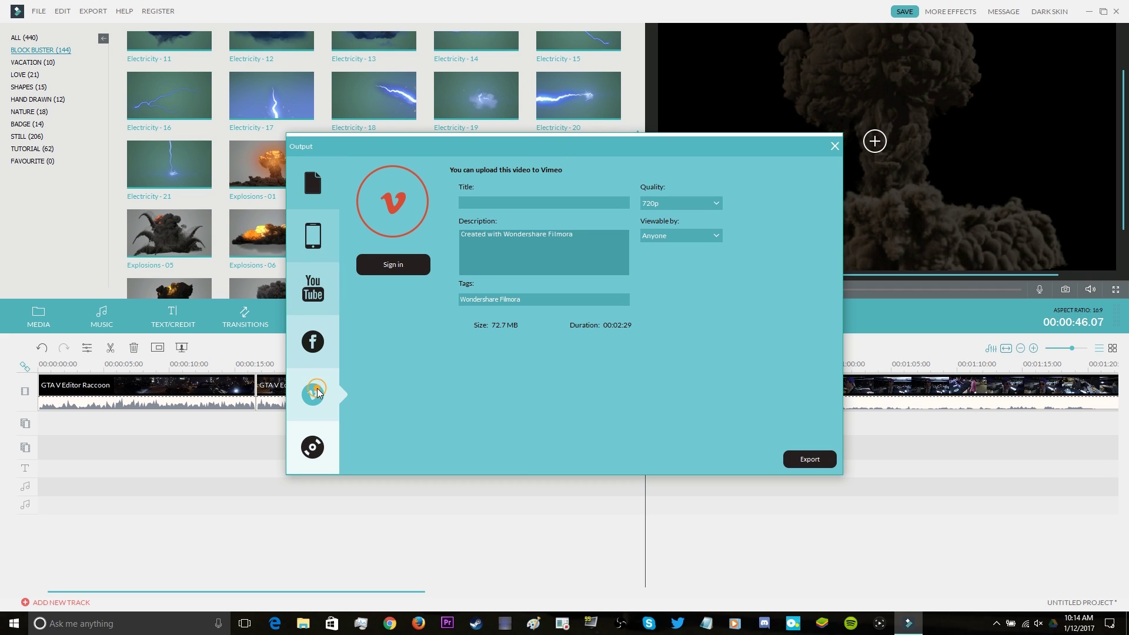
click(318, 450)
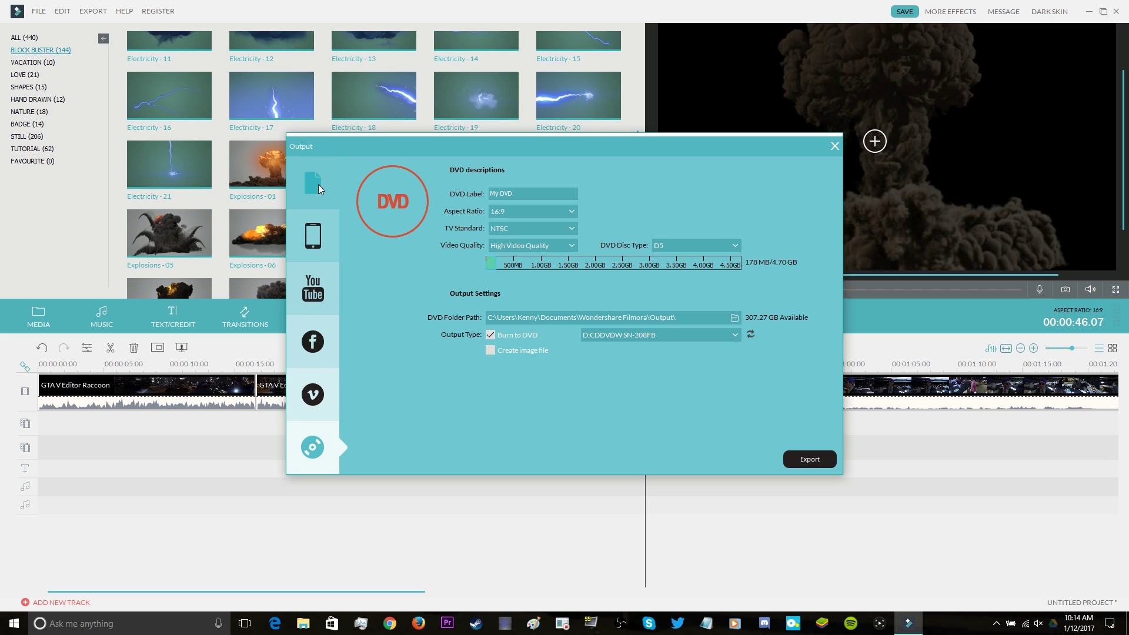
click(318, 185)
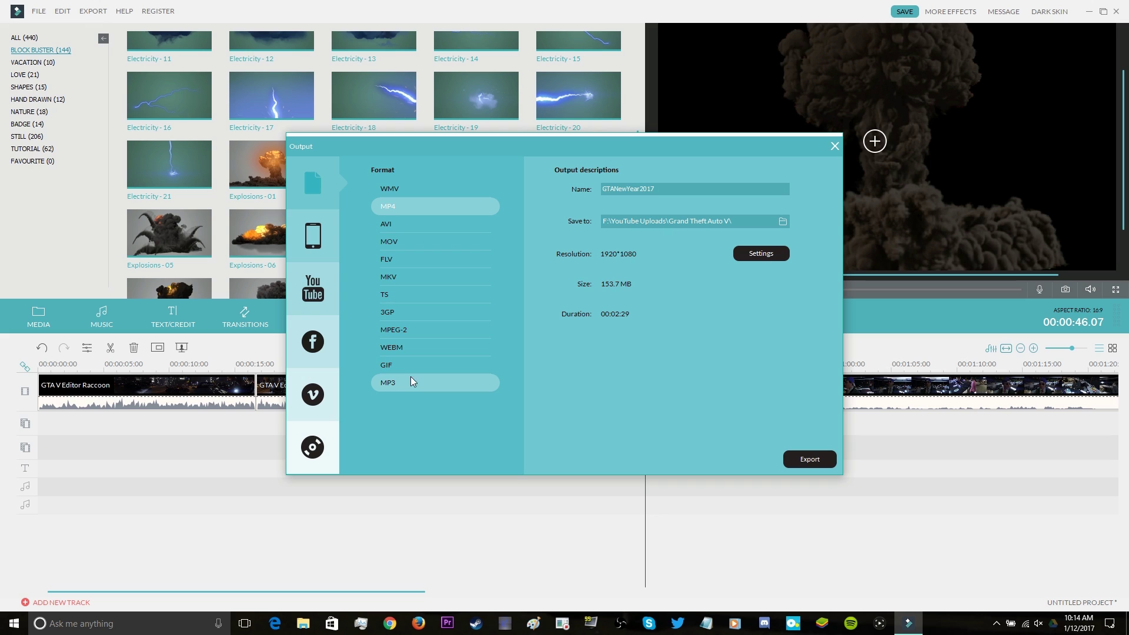
Step: Save GTANewYear2017 to F:\Filmora Projects\ with MP4 as the output format
click(654, 190)
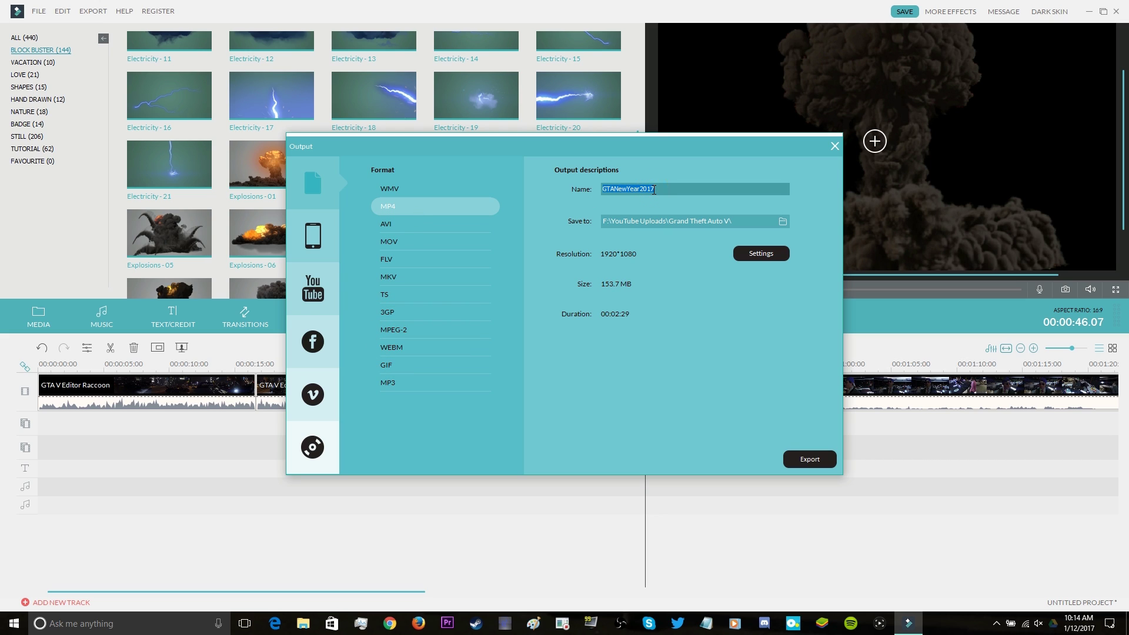
click(782, 222)
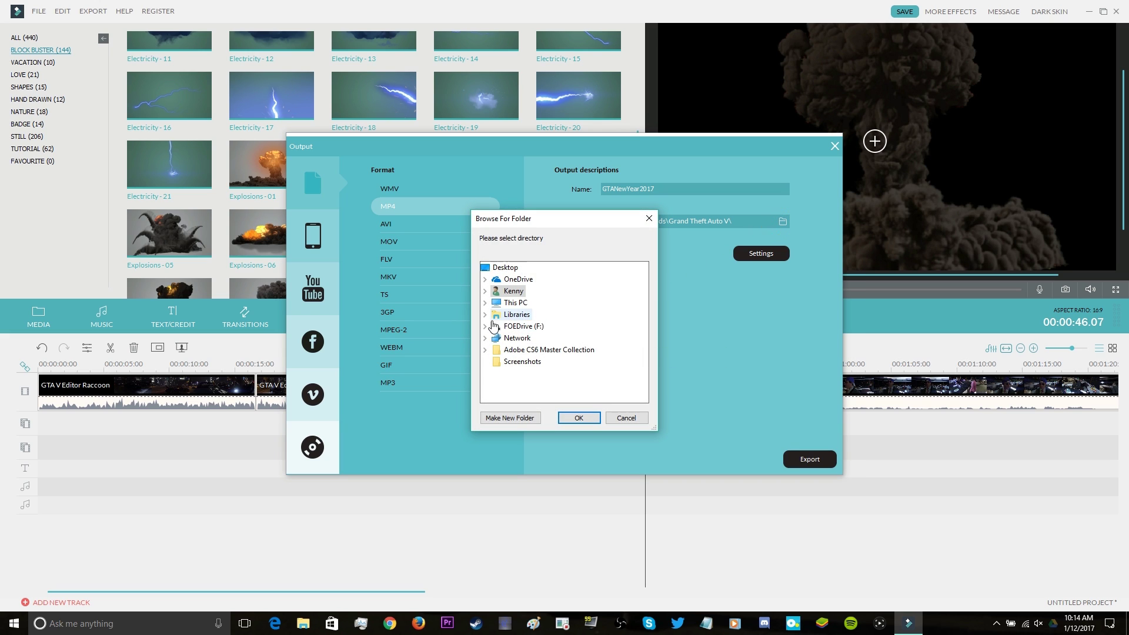
click(521, 327)
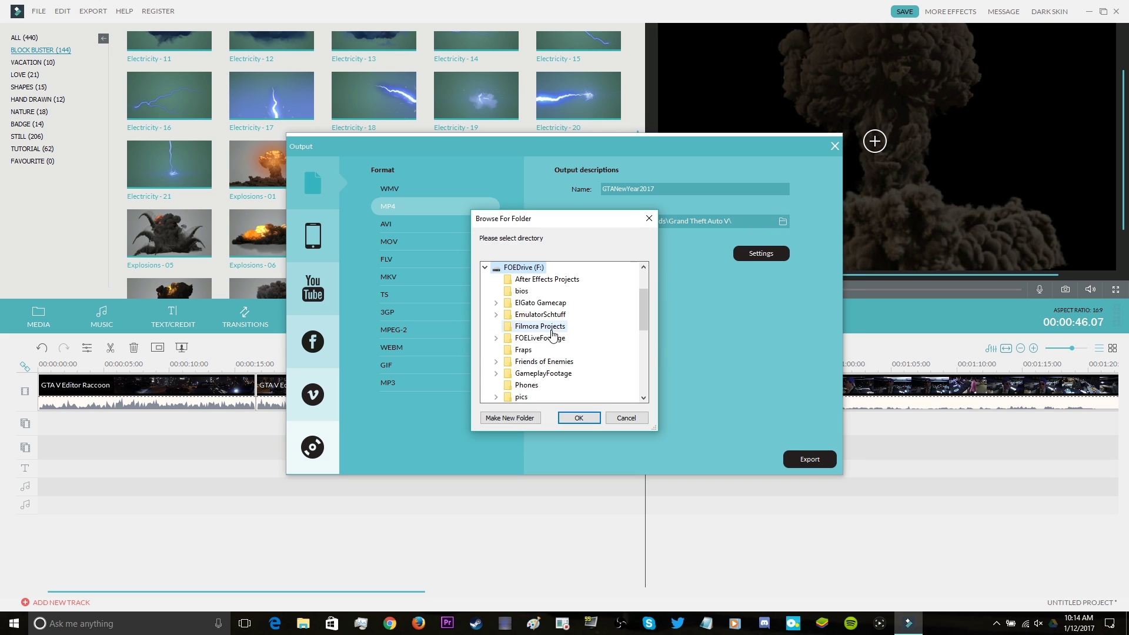
click(551, 329)
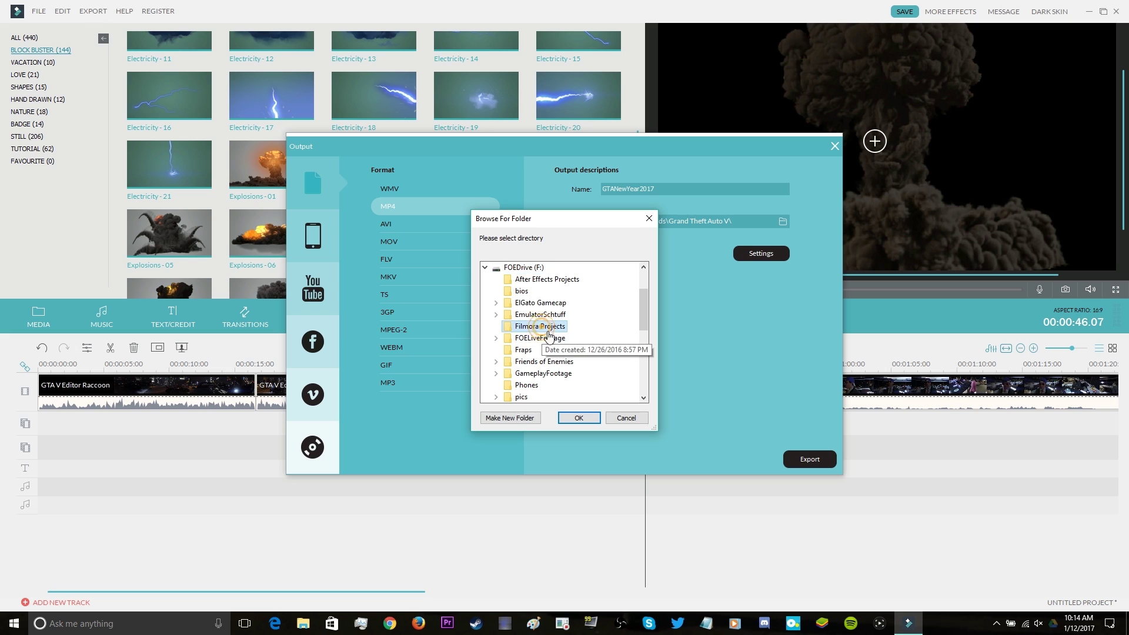
click(578, 418)
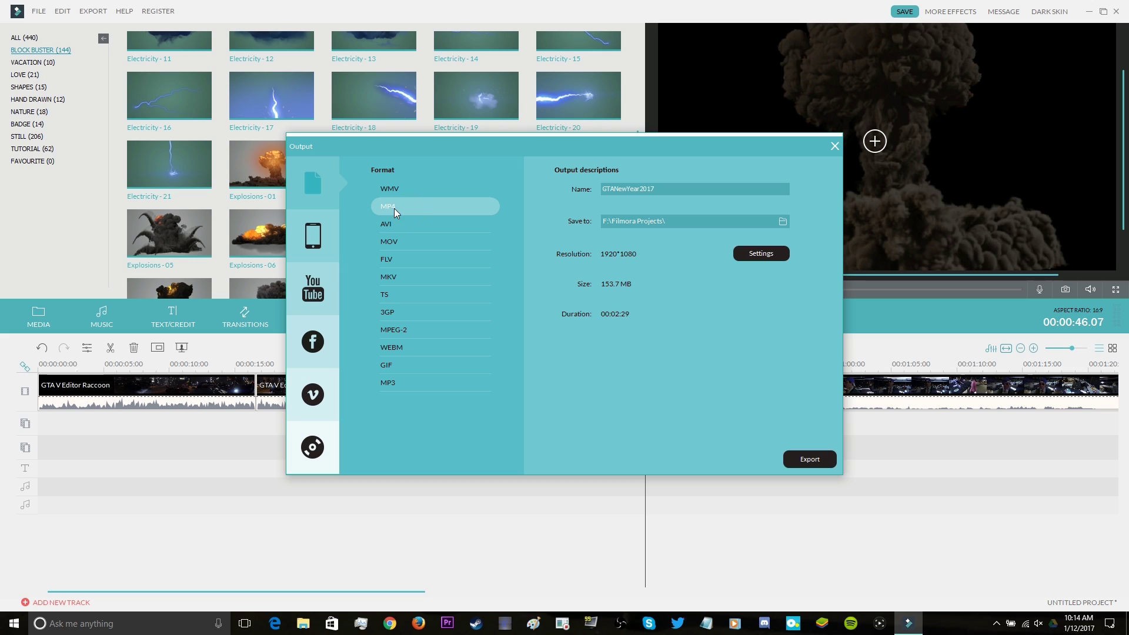
click(402, 242)
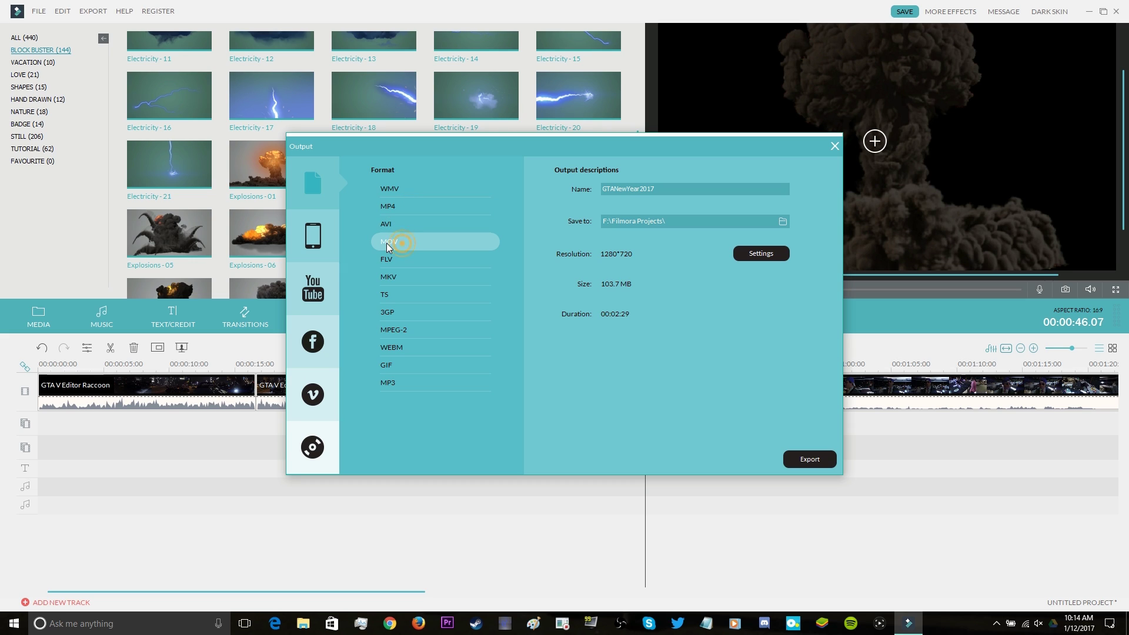
click(401, 206)
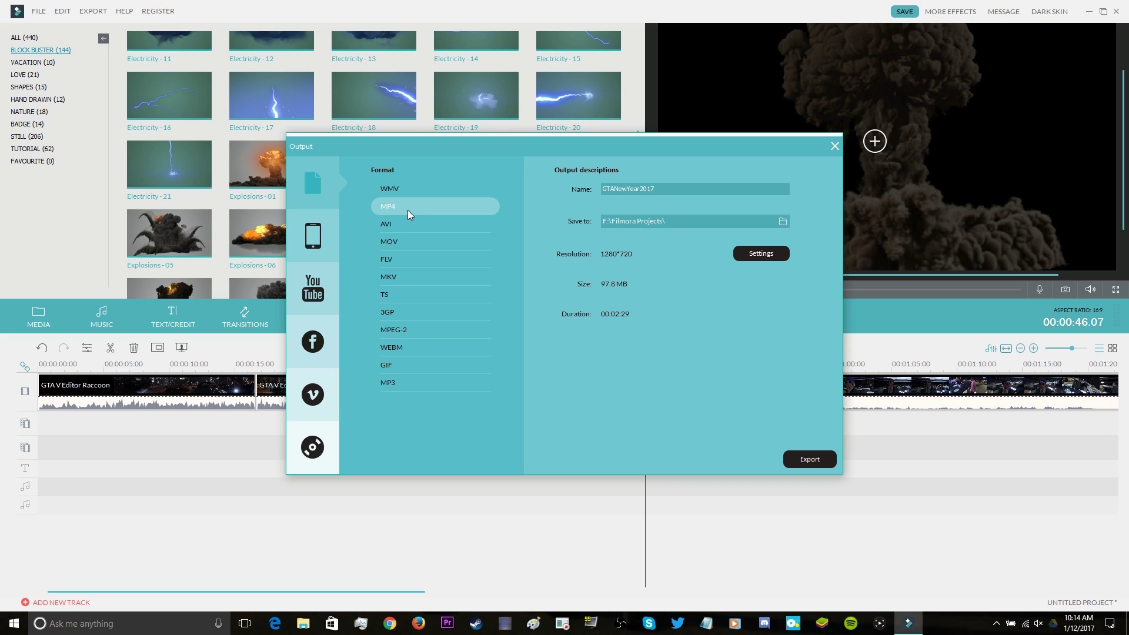
Step: Set the export to 1920*1080 at 60 fps with H.264 (HD Optimized) encoding and start exporting
click(778, 254)
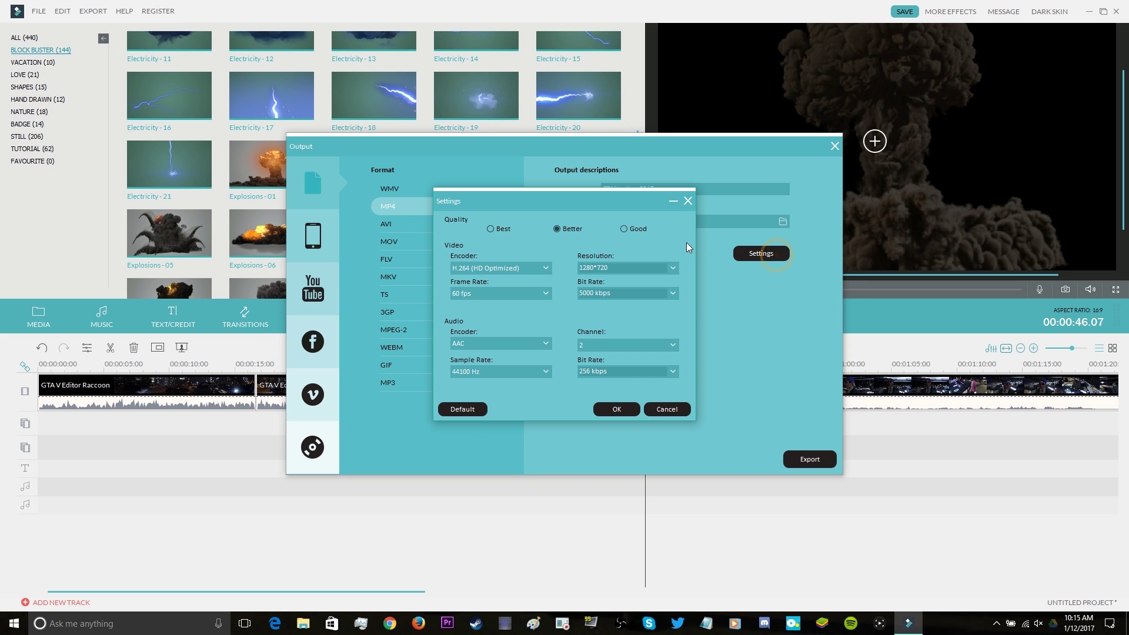
click(588, 268)
click(671, 268)
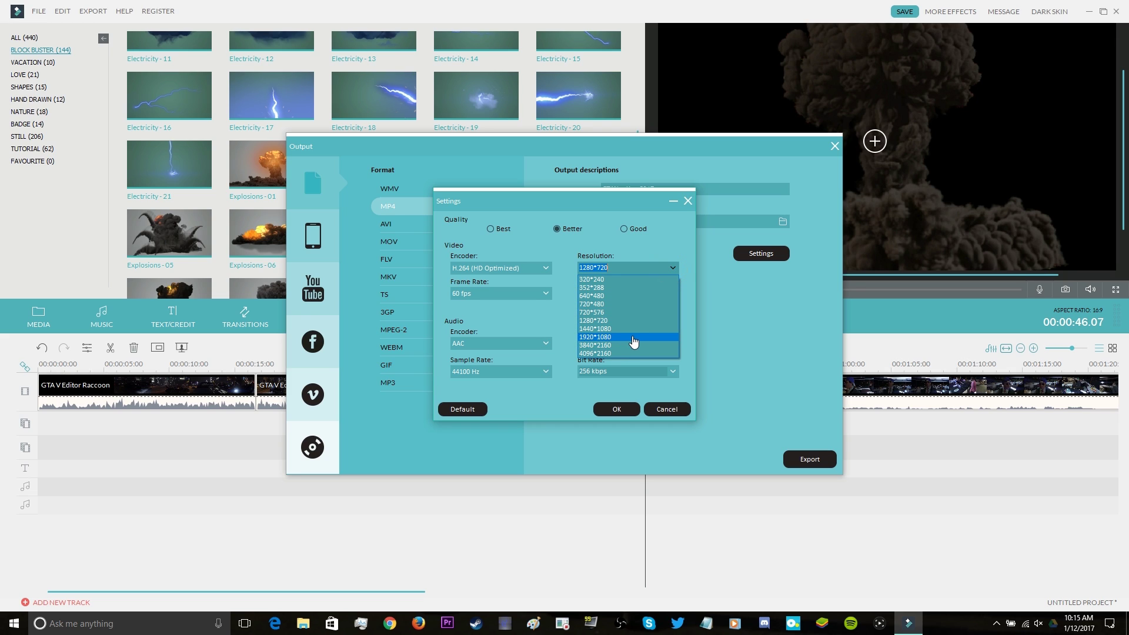
click(631, 337)
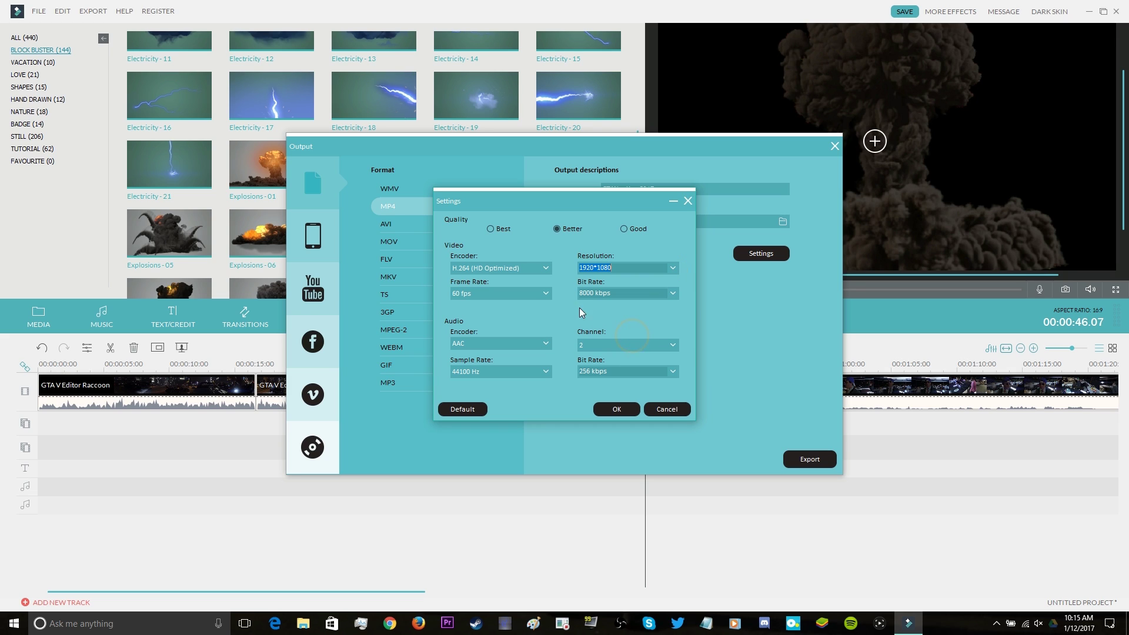
click(492, 299)
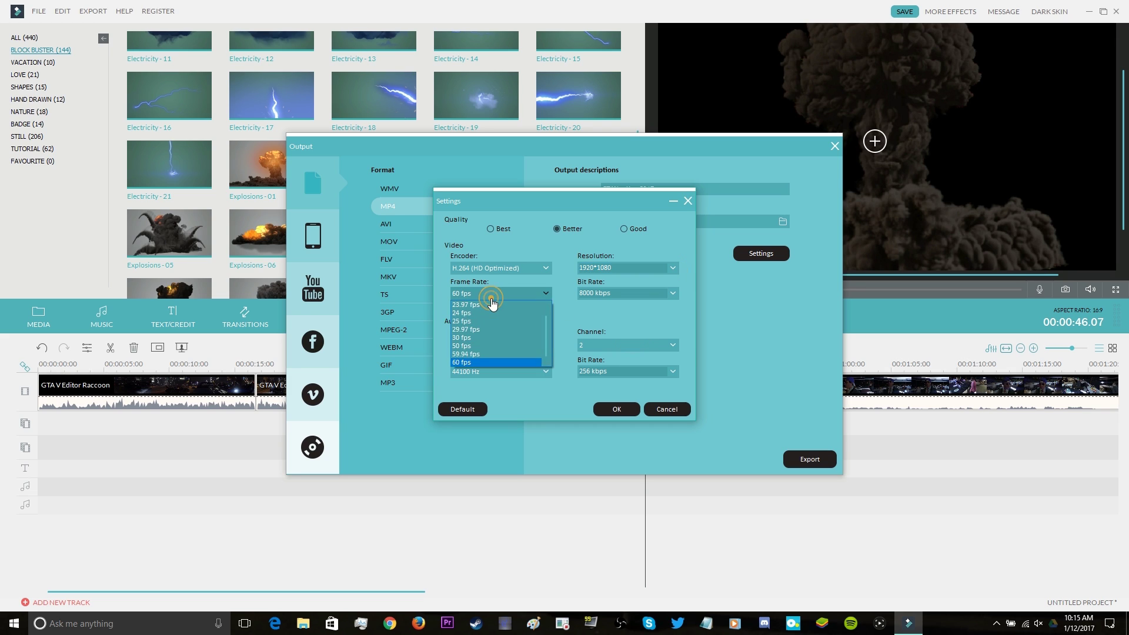
click(479, 365)
click(500, 294)
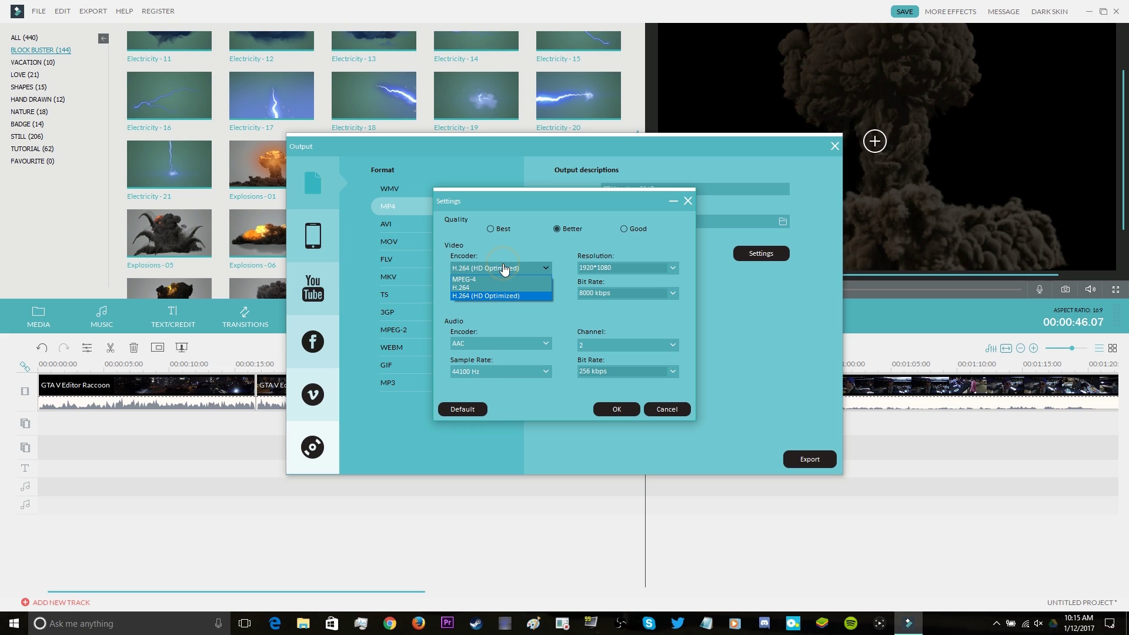
click(496, 298)
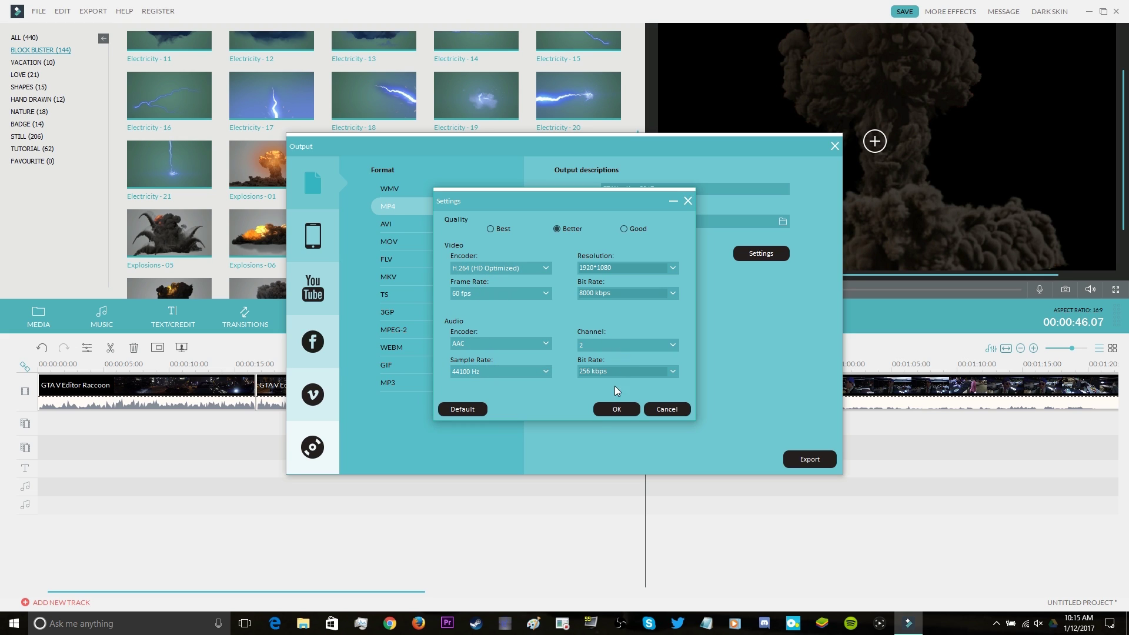
click(612, 410)
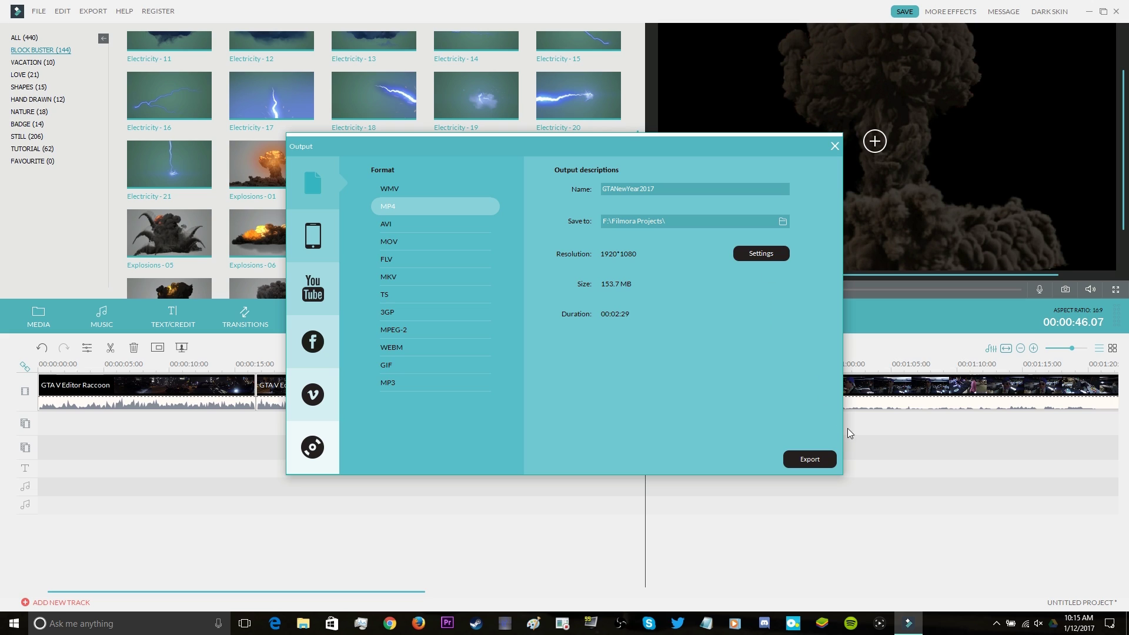
click(796, 460)
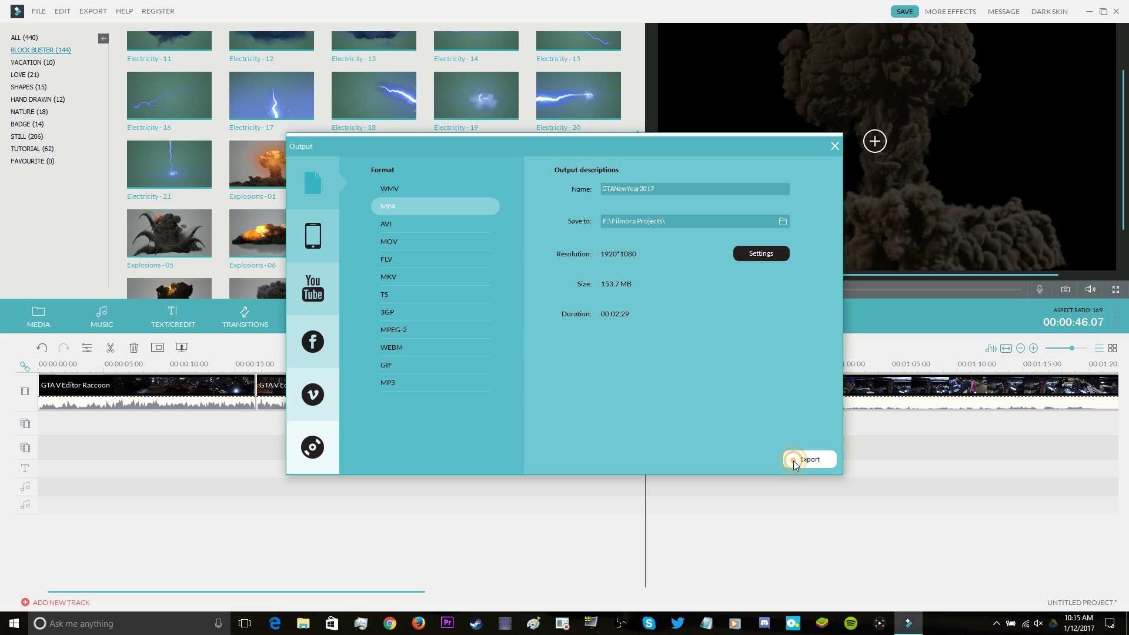